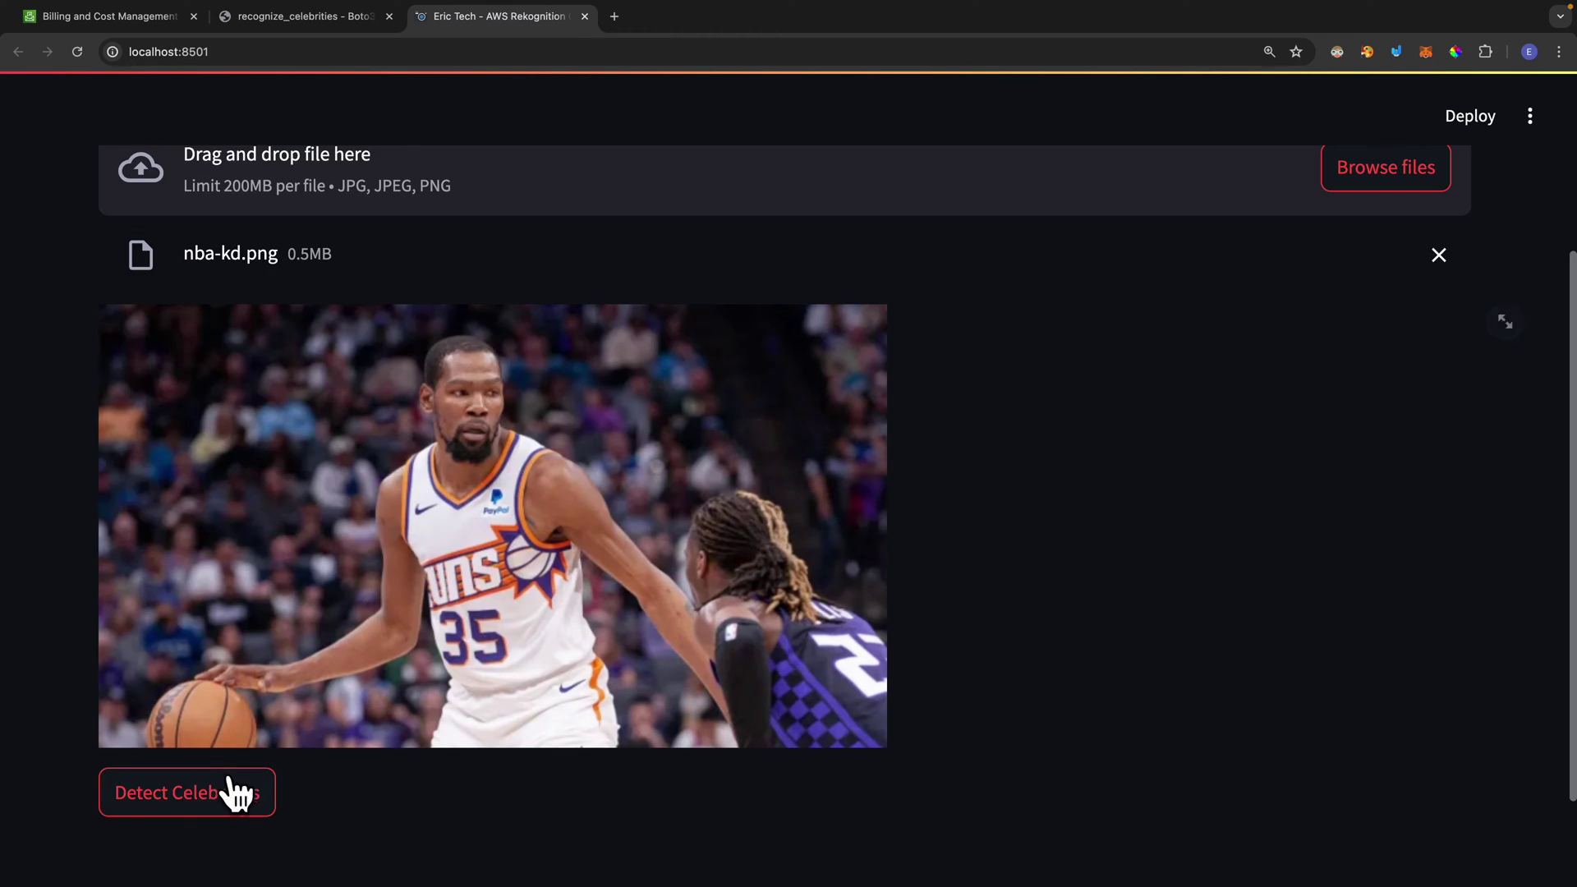
- Upload nba-kd.png and detect Kevin Durant's face at 99.92% confidence
click(148, 807)
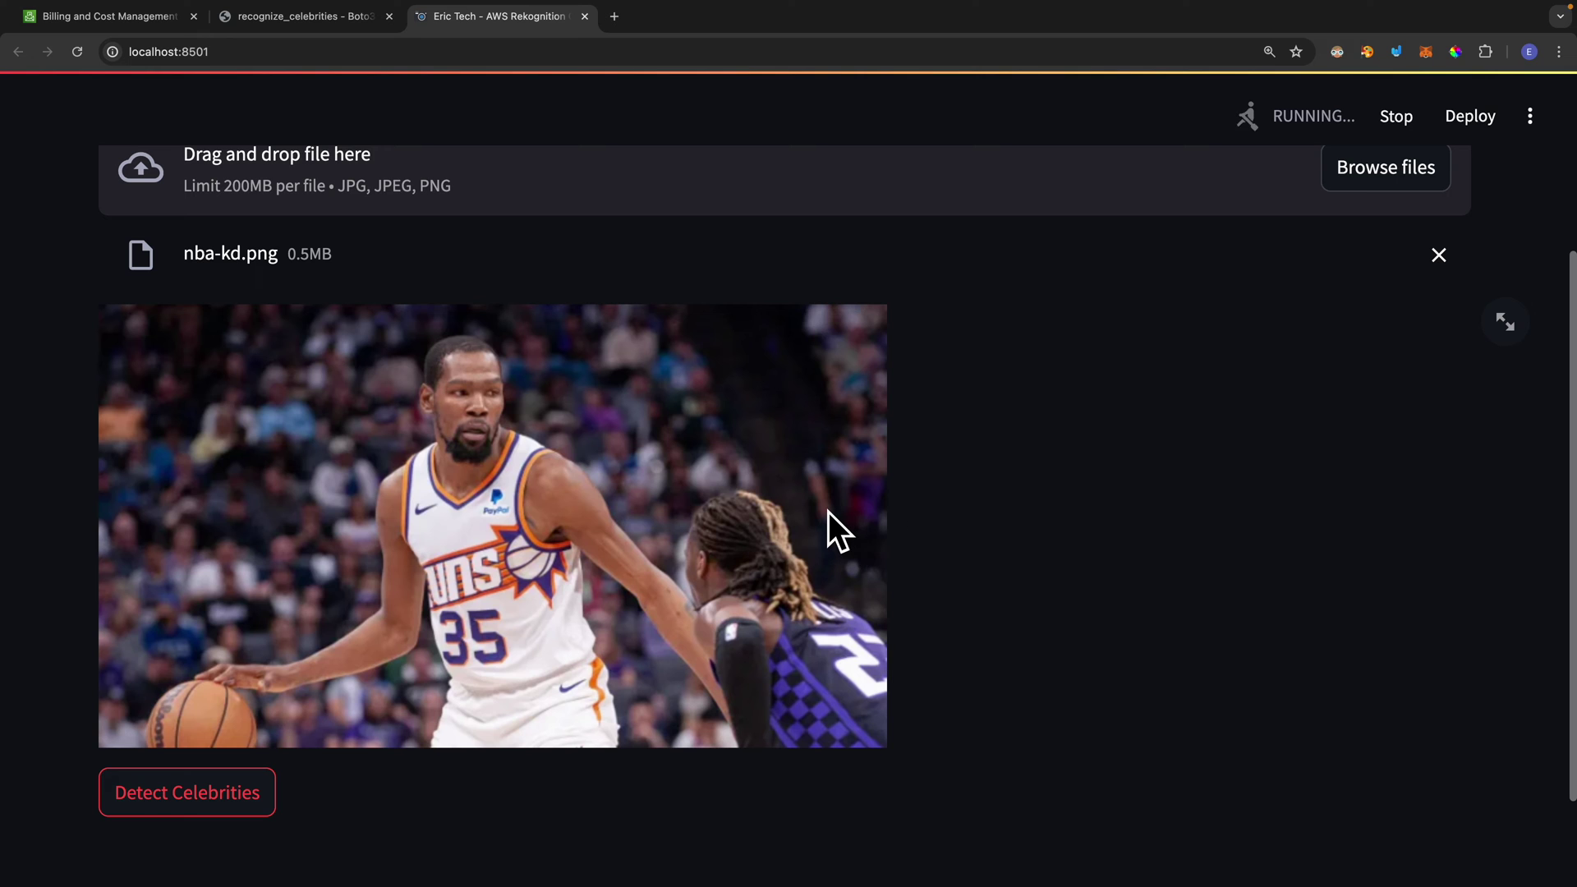
scroll(832, 512, down, 5)
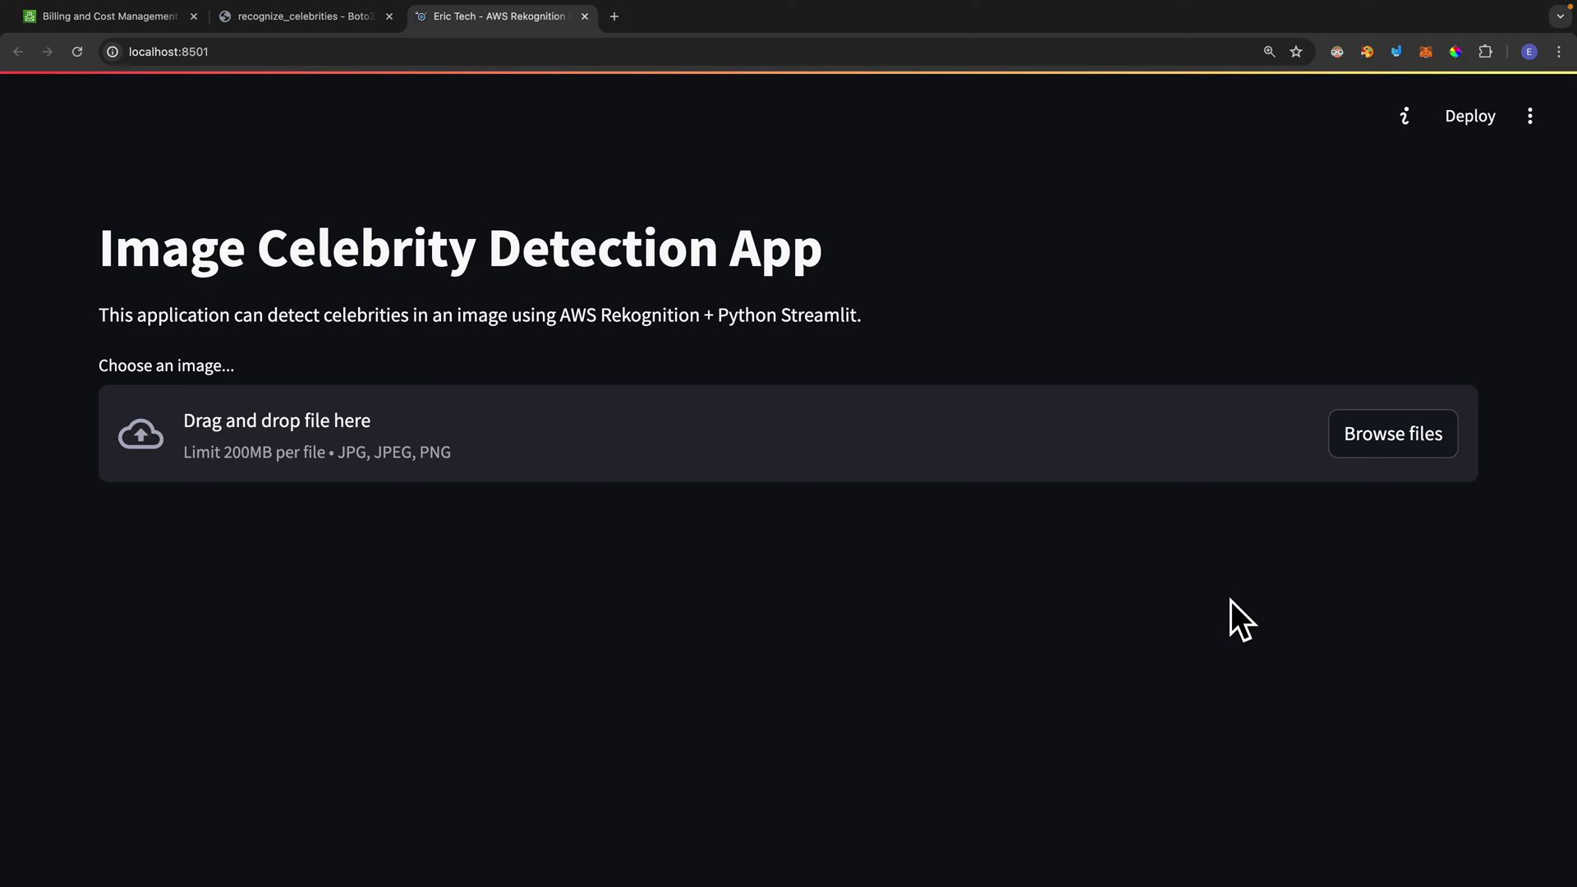
click(1393, 433)
scroll(752, 609, down, 2)
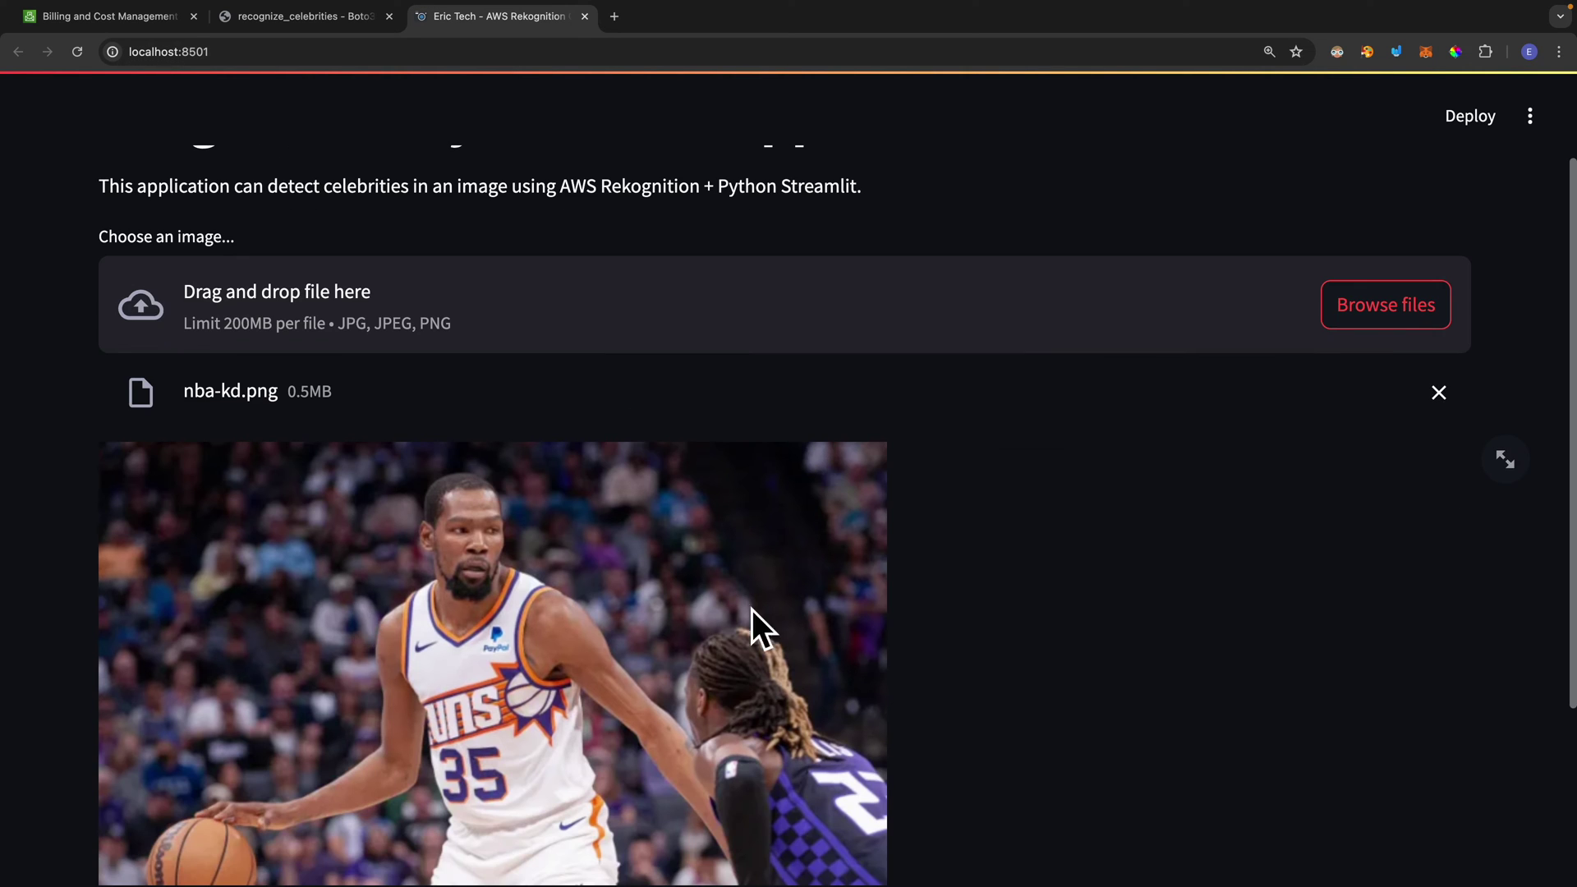
scroll(469, 464, down, 2)
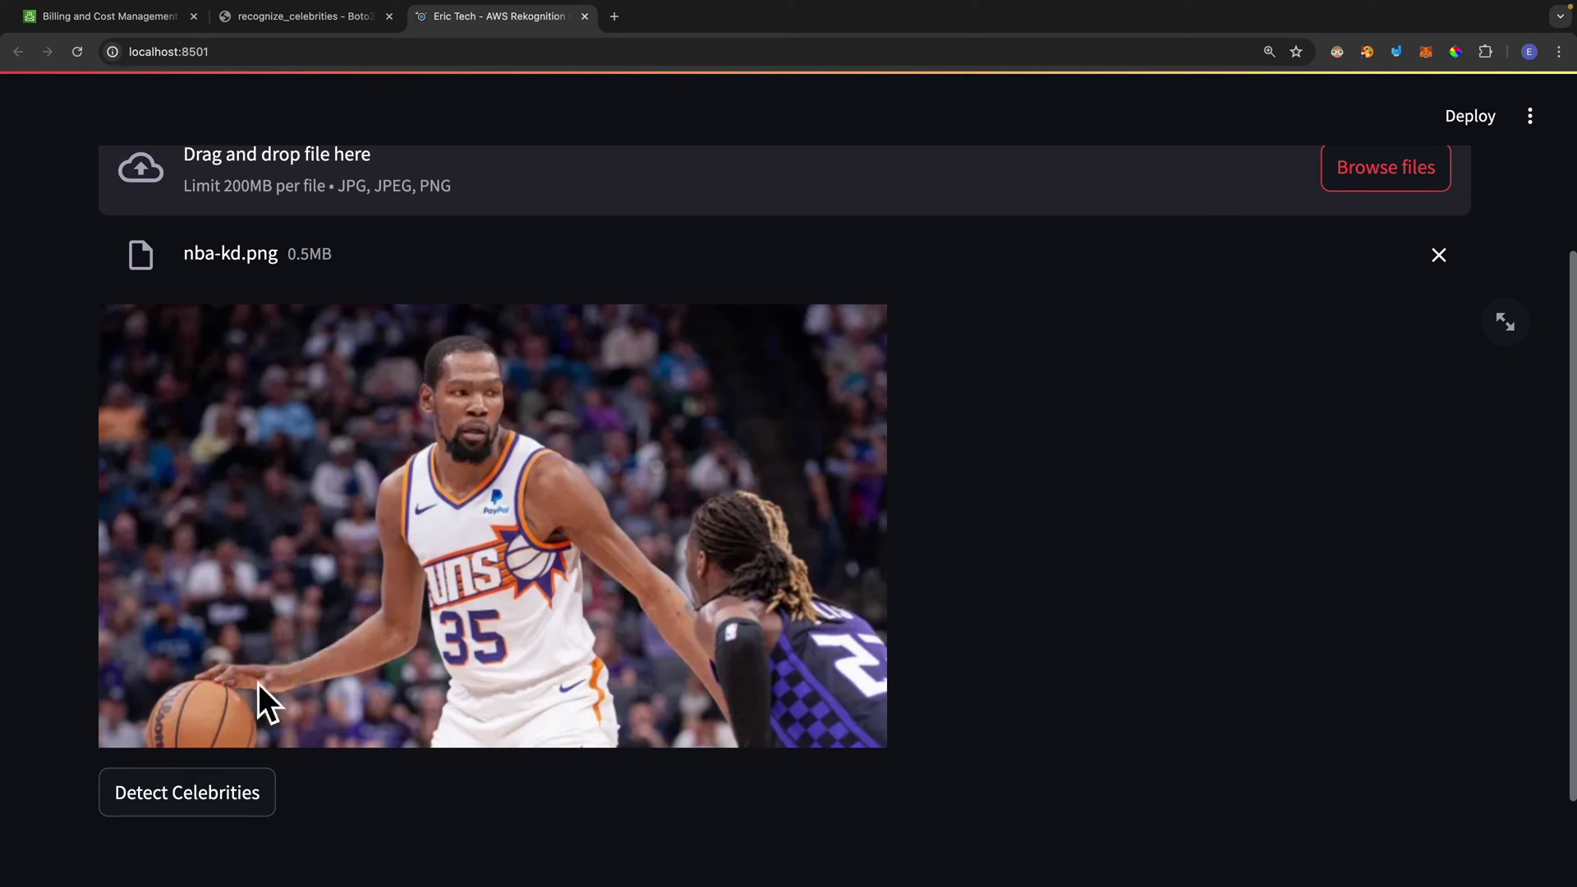
click(157, 819)
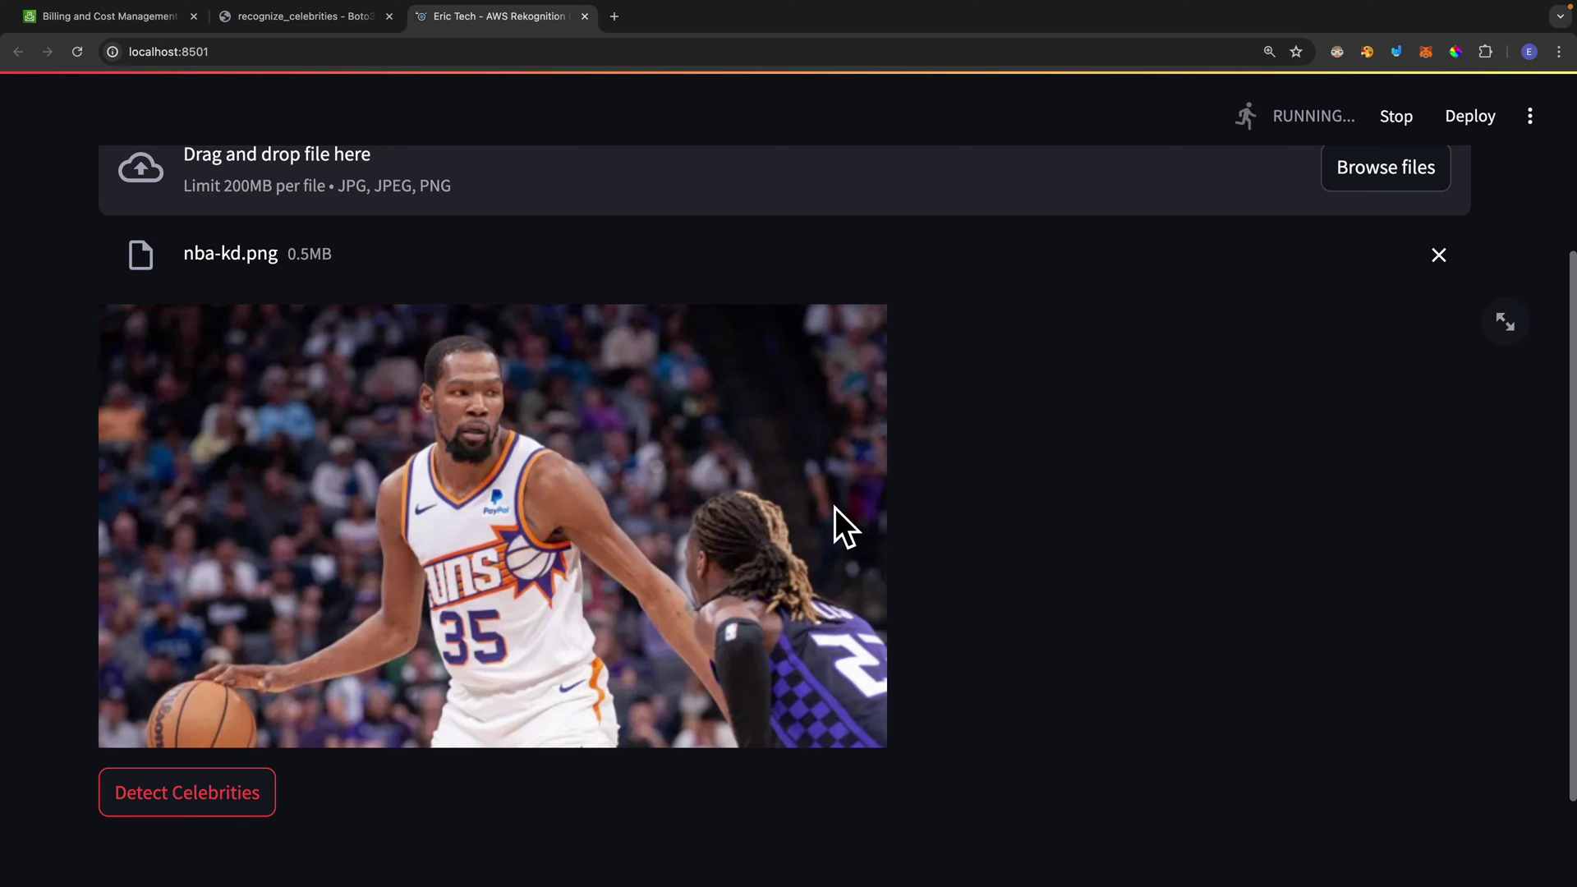
scroll(826, 511, down, 8)
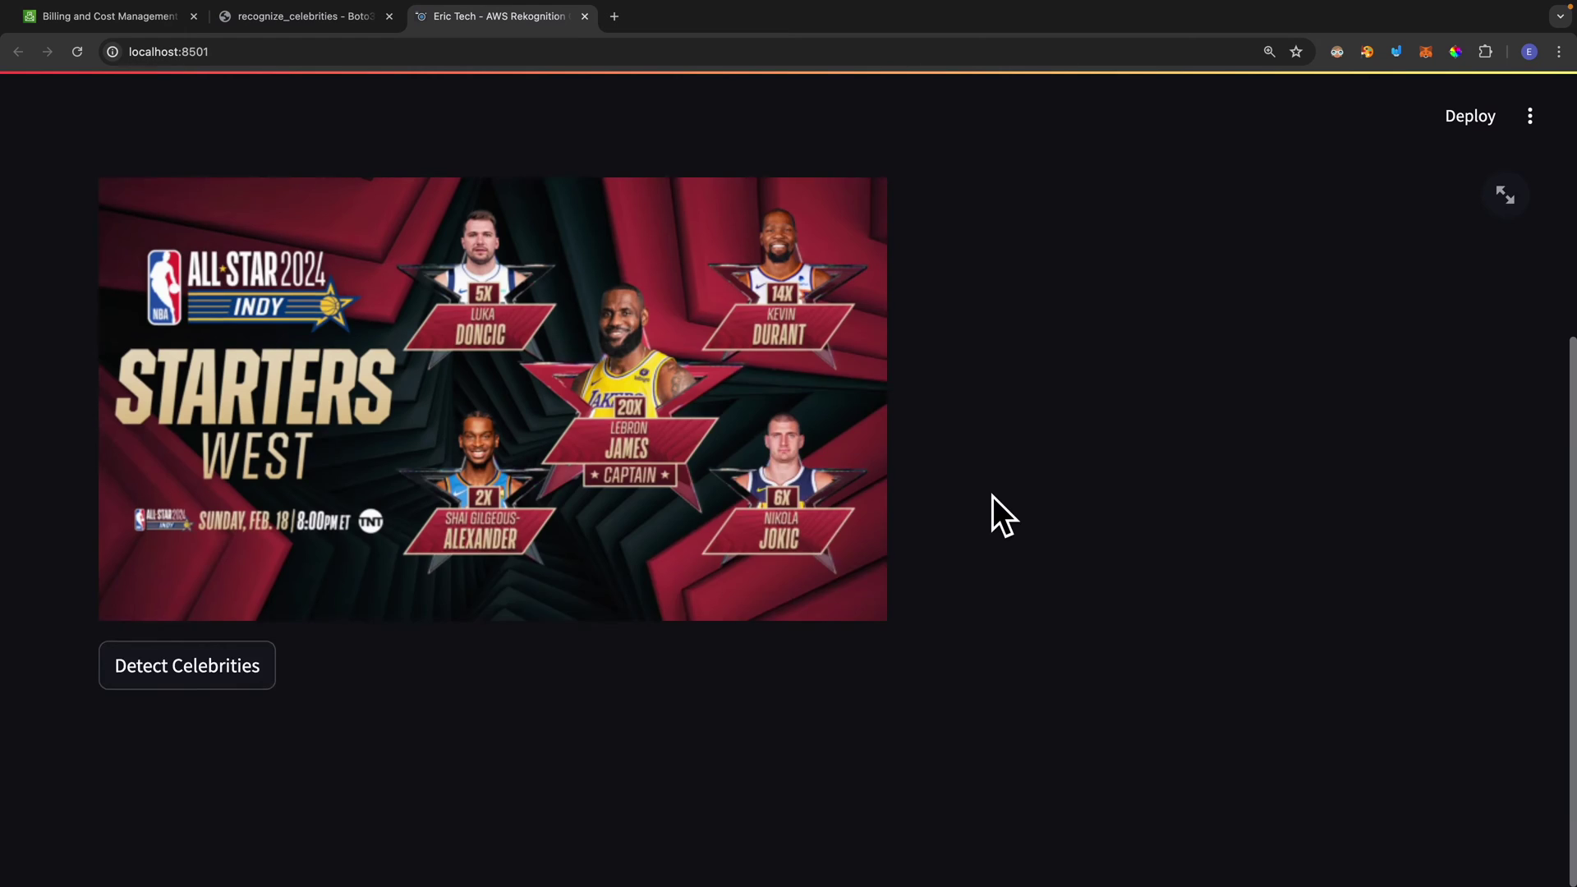
scroll(993, 496, up, 2)
- Detect the five All-Star starters and highlight LeBron James's 97.98% confidence score
click(172, 782)
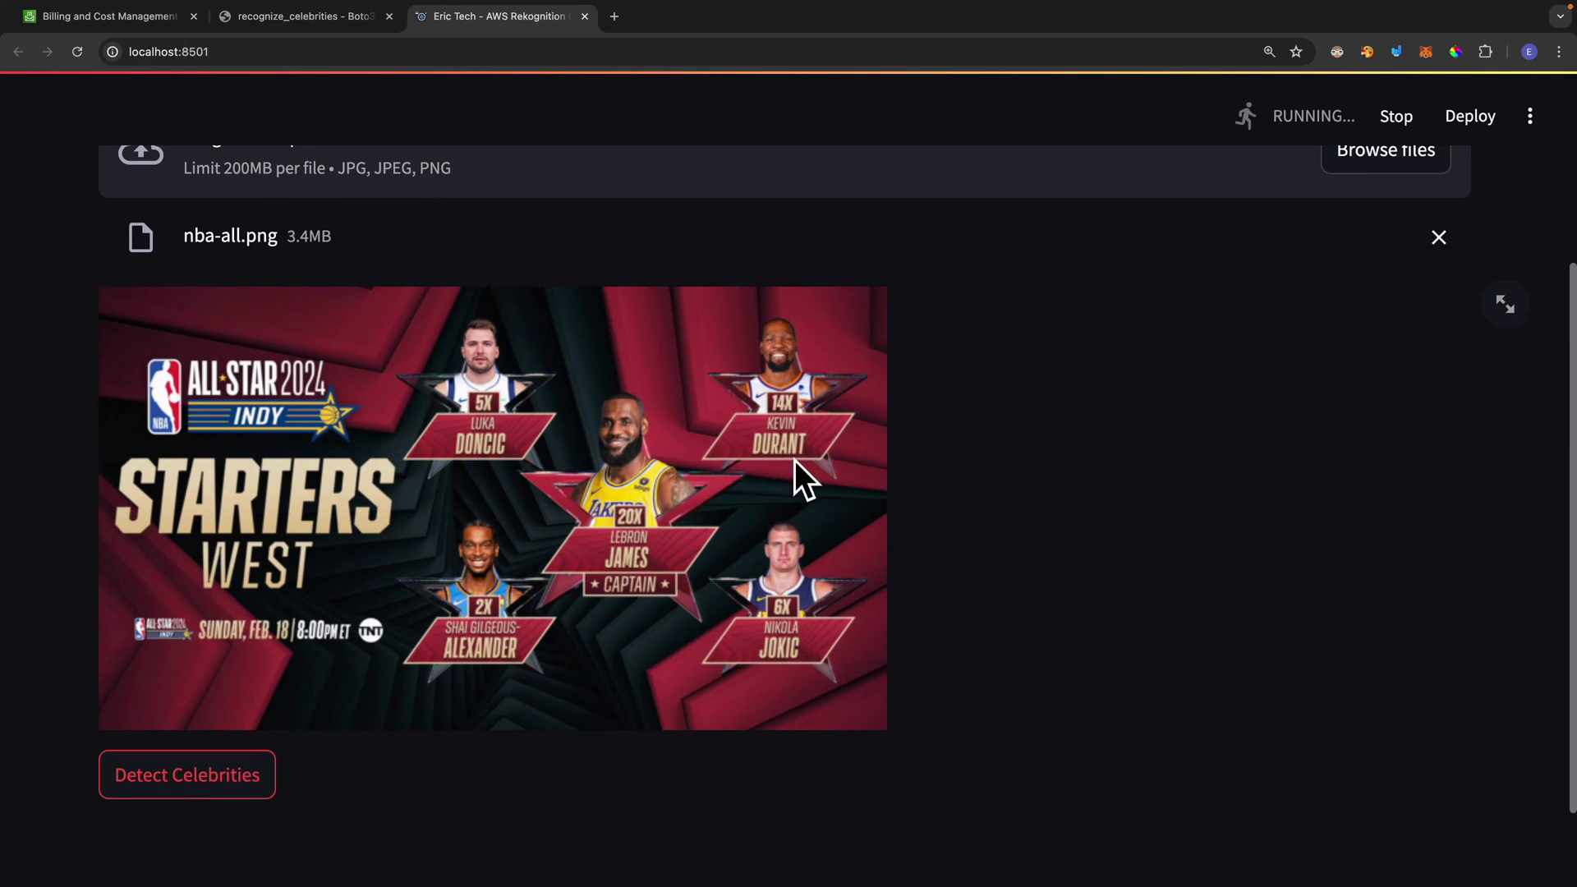
scroll(503, 452, down, 6)
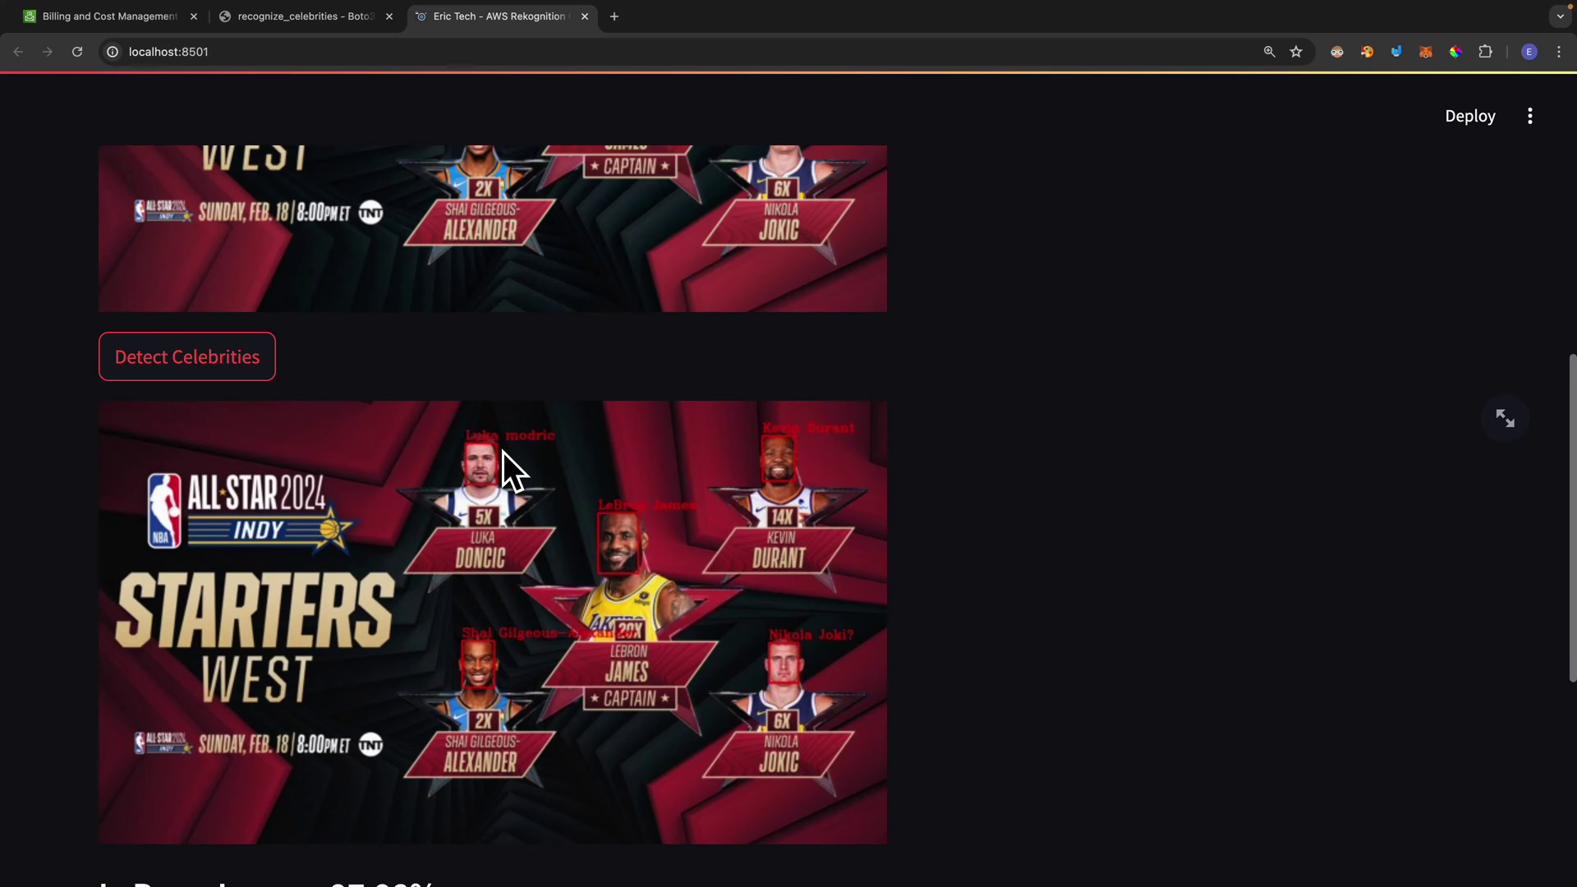
scroll(502, 453, down, 1)
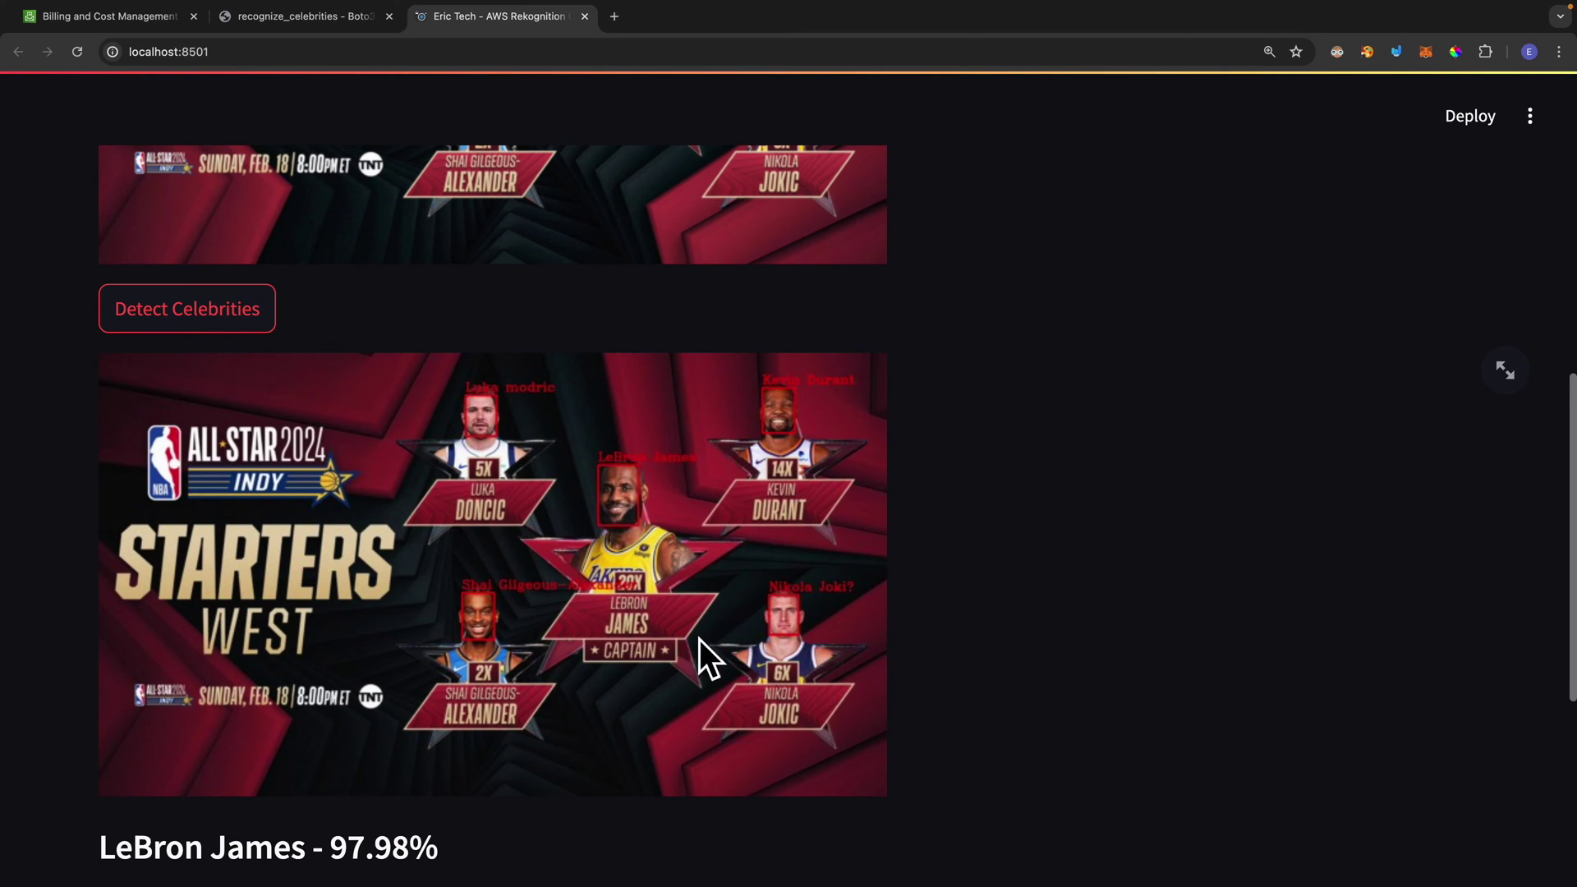
scroll(341, 579, down, 5)
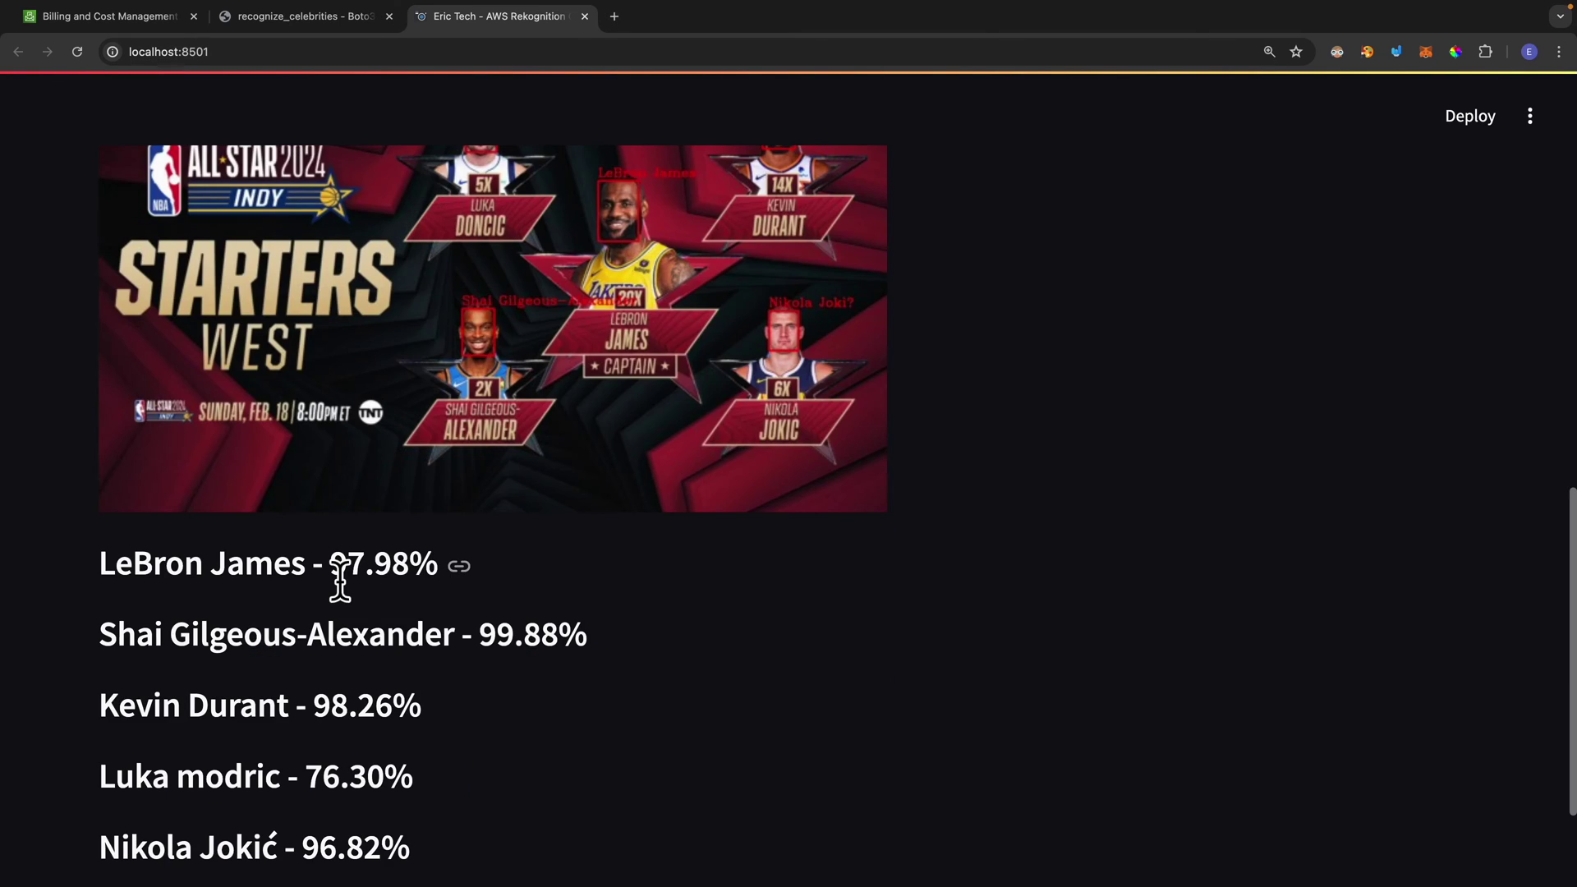
drag(331, 569, 441, 568)
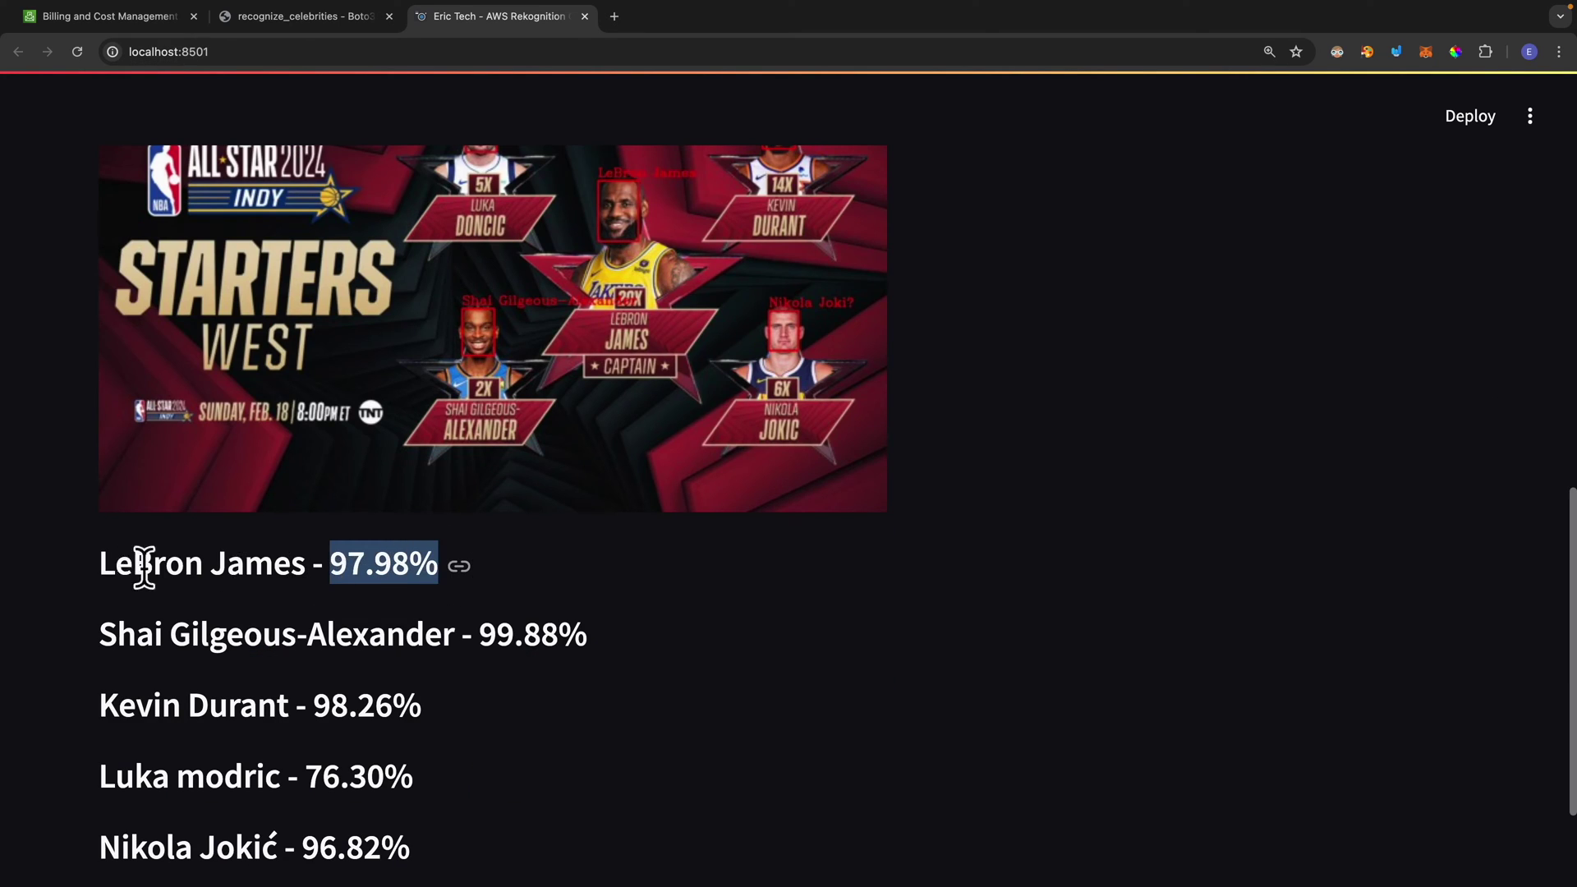
scroll(243, 730, up, 15)
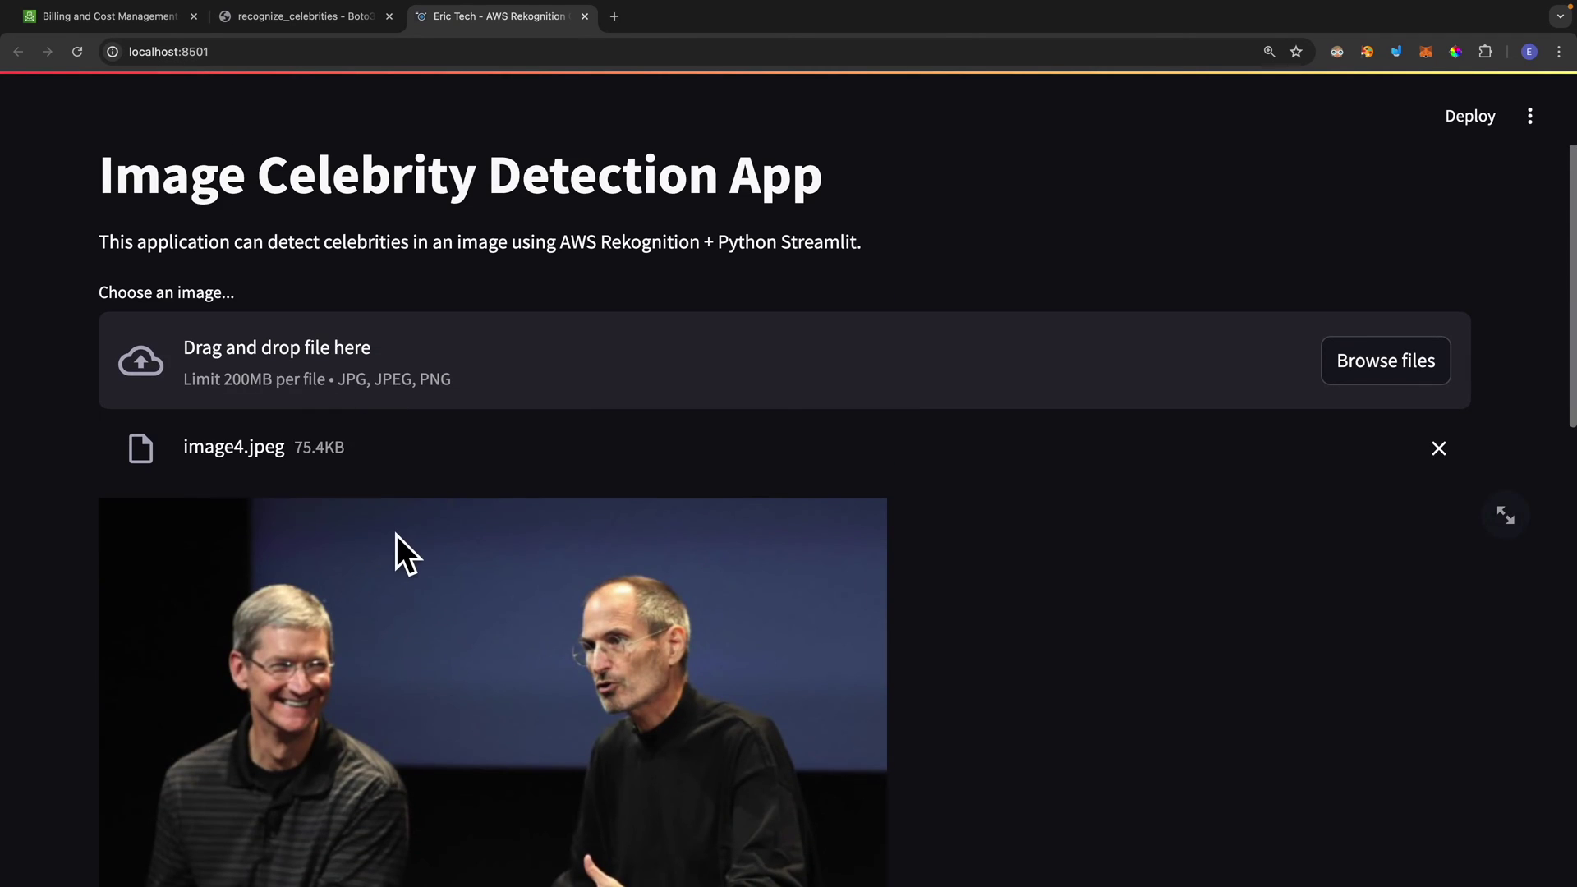
scroll(419, 556, down, 5)
scroll(328, 439, down, 8)
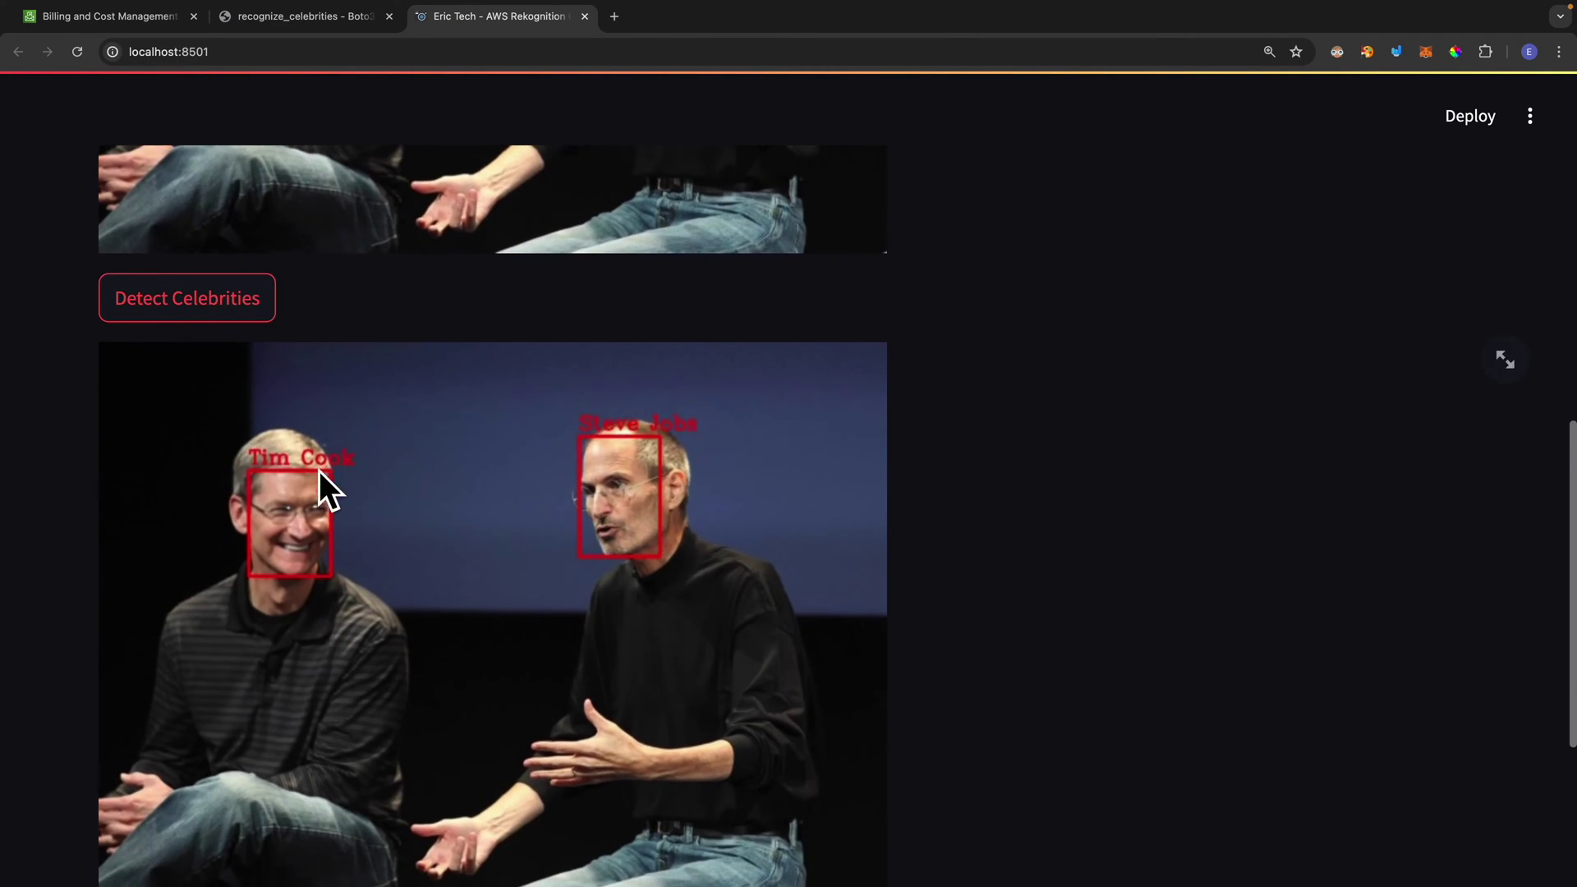
scroll(370, 457, down, 3)
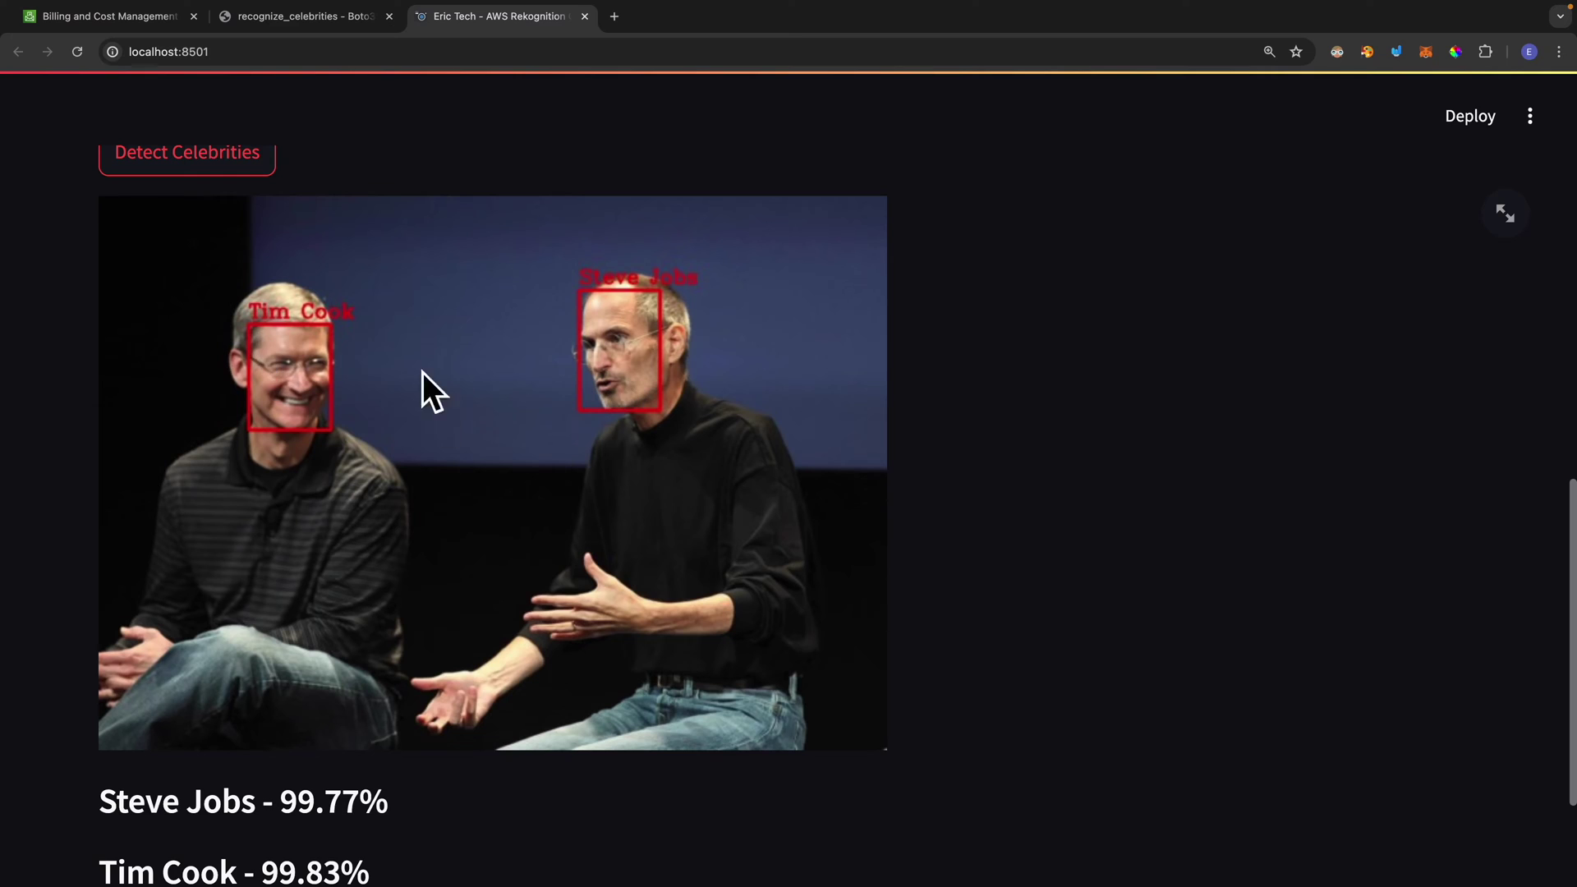
scroll(369, 413, down, 1)
drag(281, 731, 416, 739)
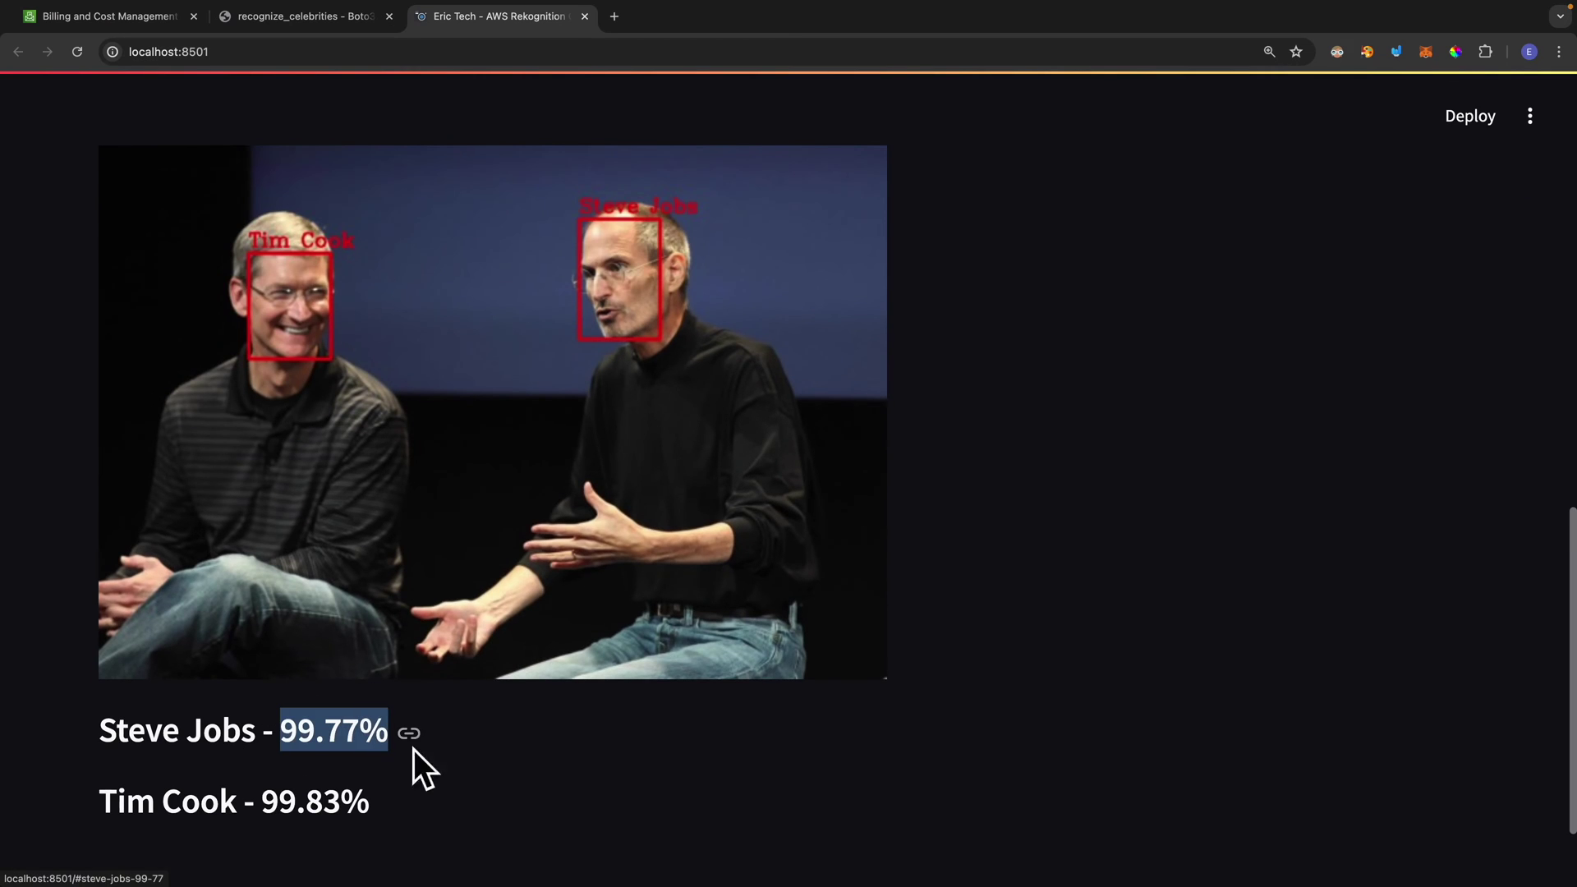
drag(261, 803, 387, 809)
scroll(408, 777, down, 2)
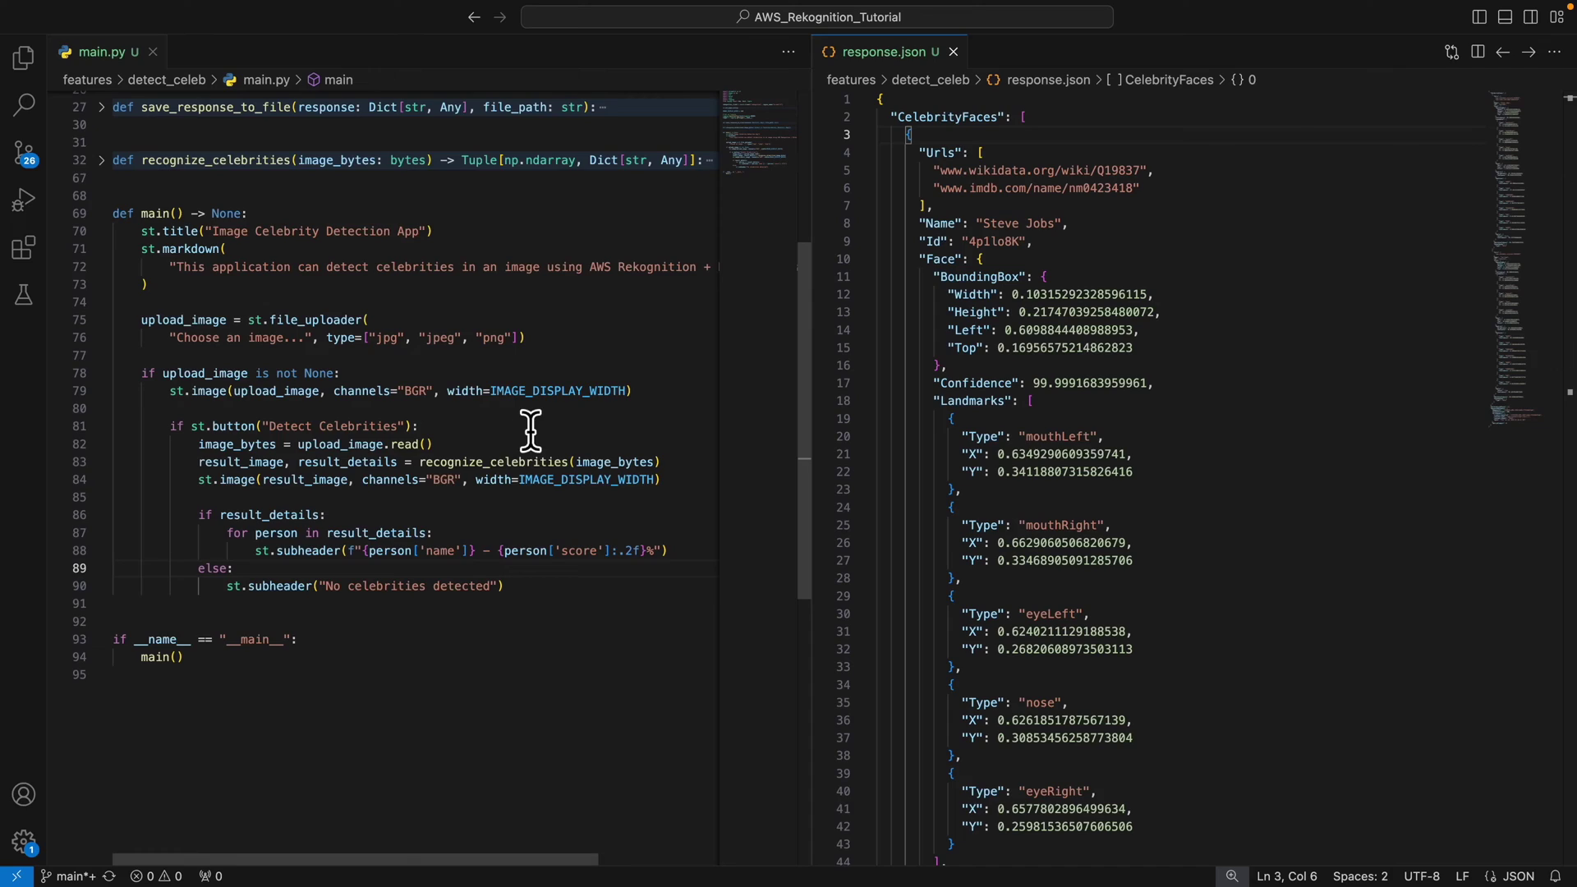
scroll(529, 432, up, 2)
scroll(591, 437, up, 2)
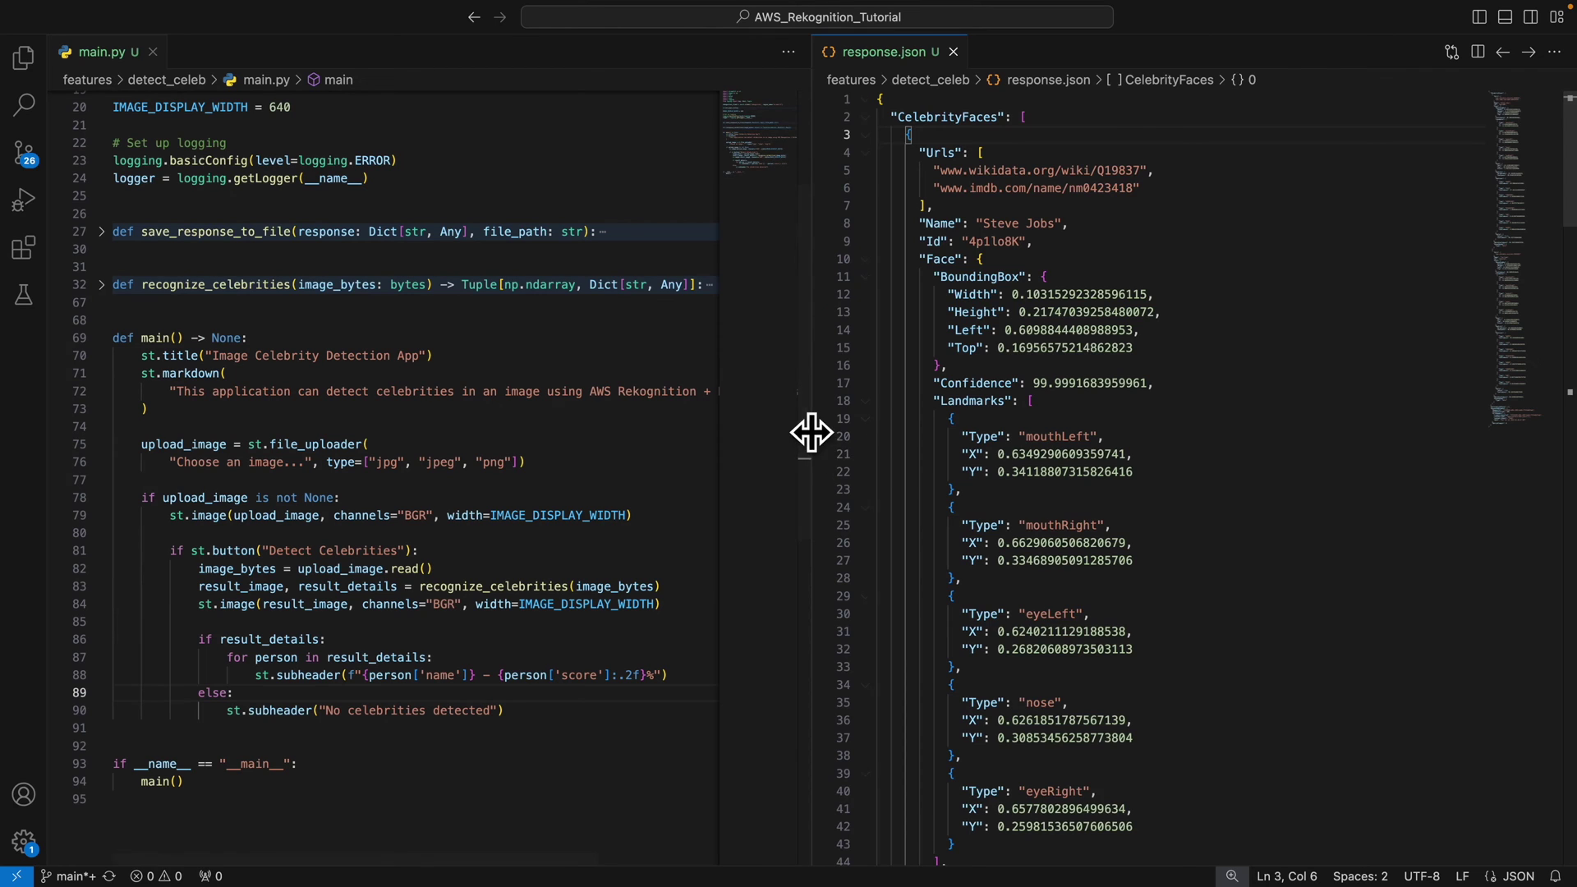
drag(811, 431, 1074, 427)
click(563, 473)
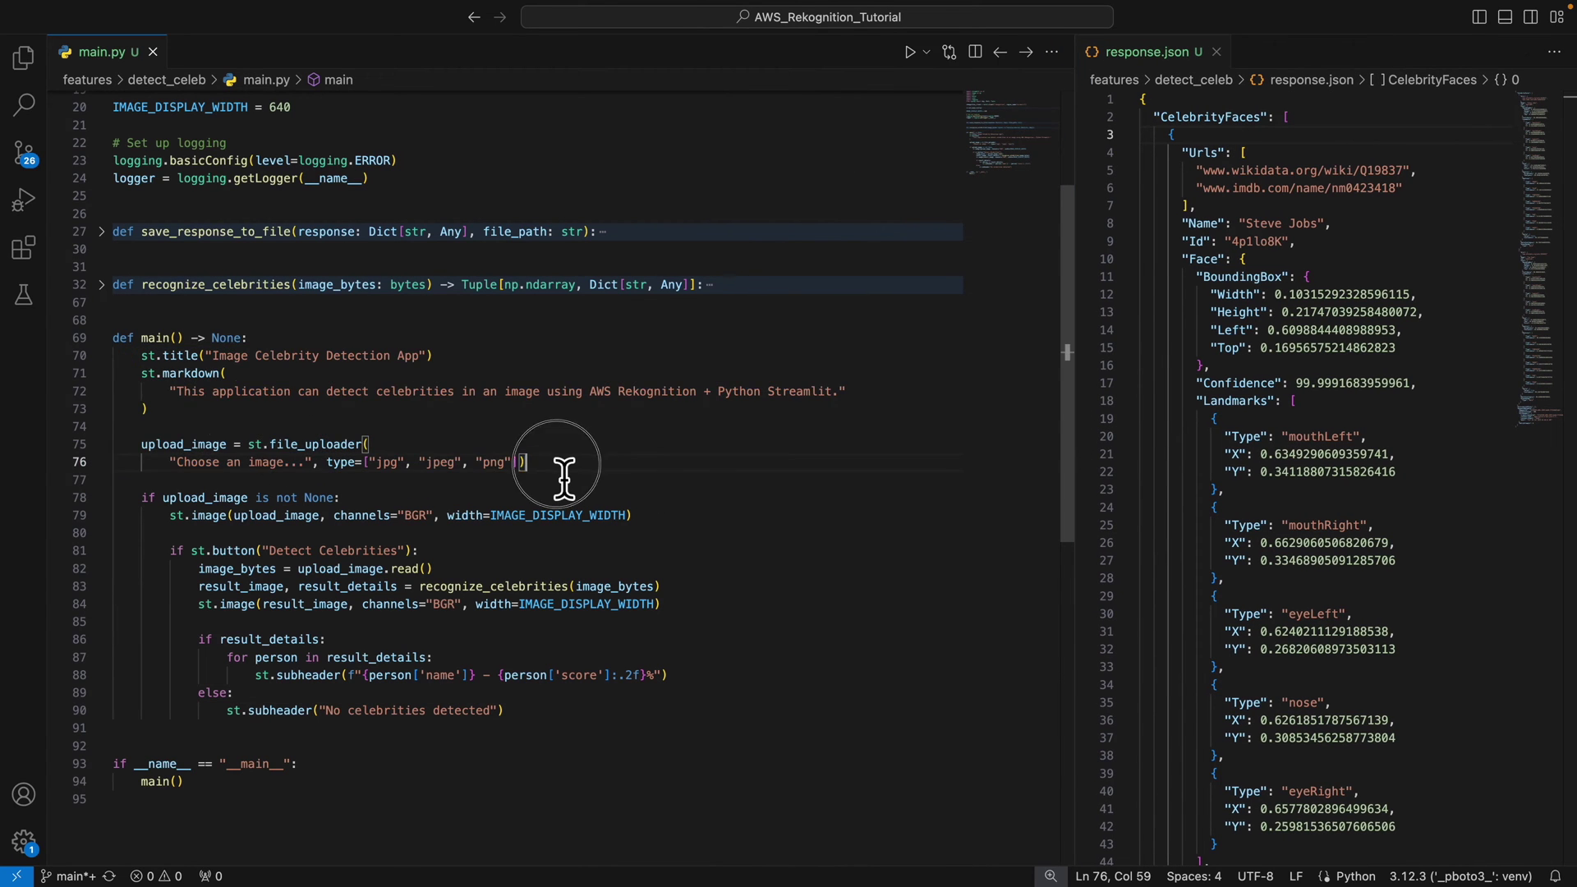
drag(563, 474, 41, 355)
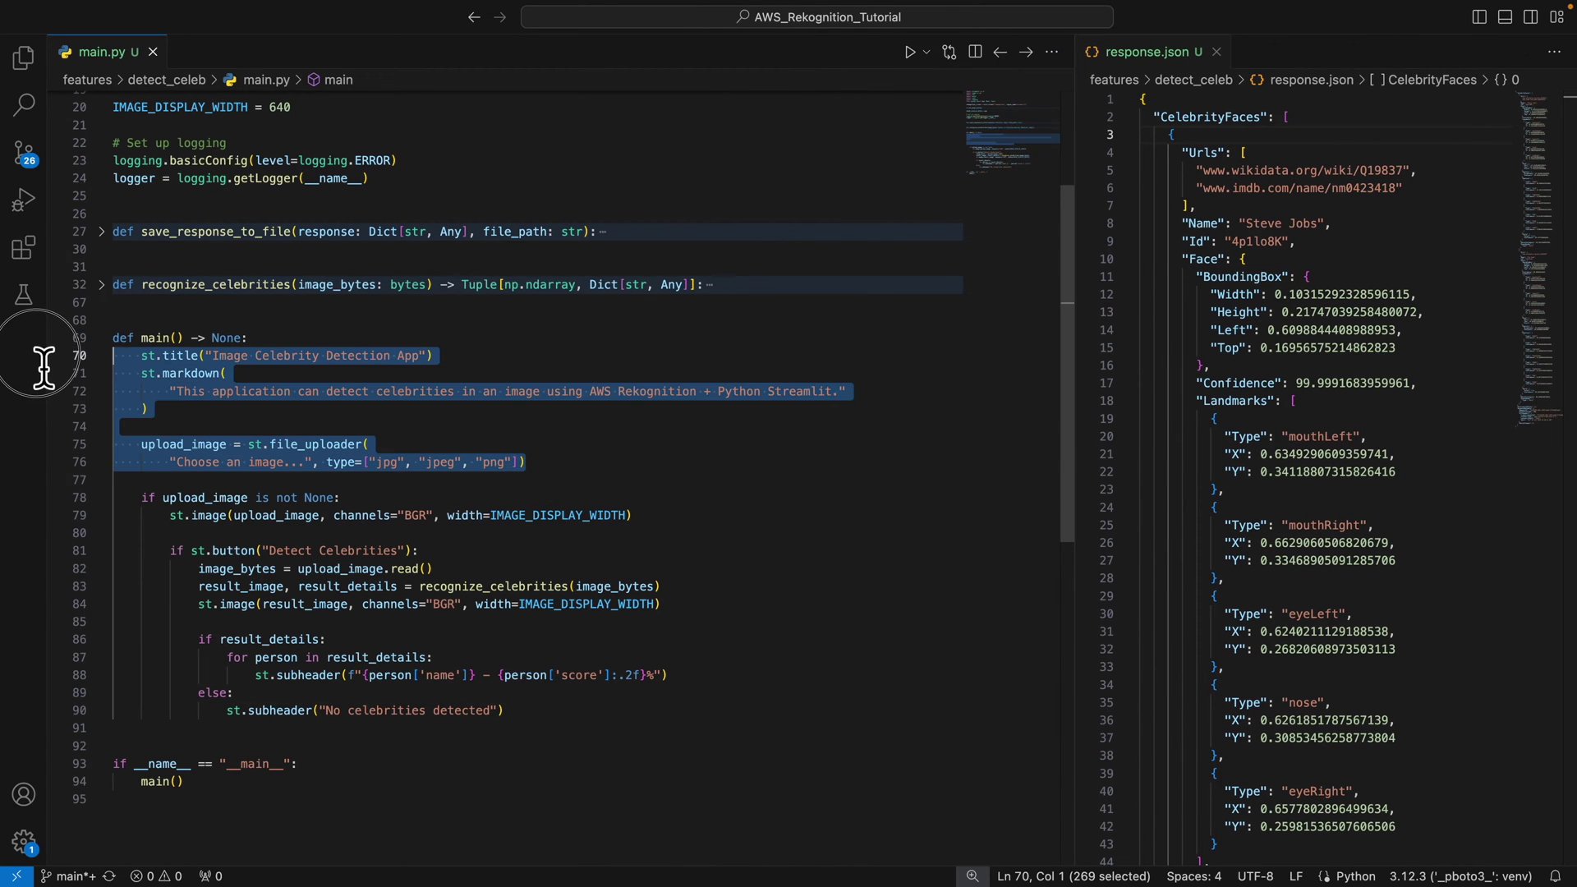
double_click(193, 445)
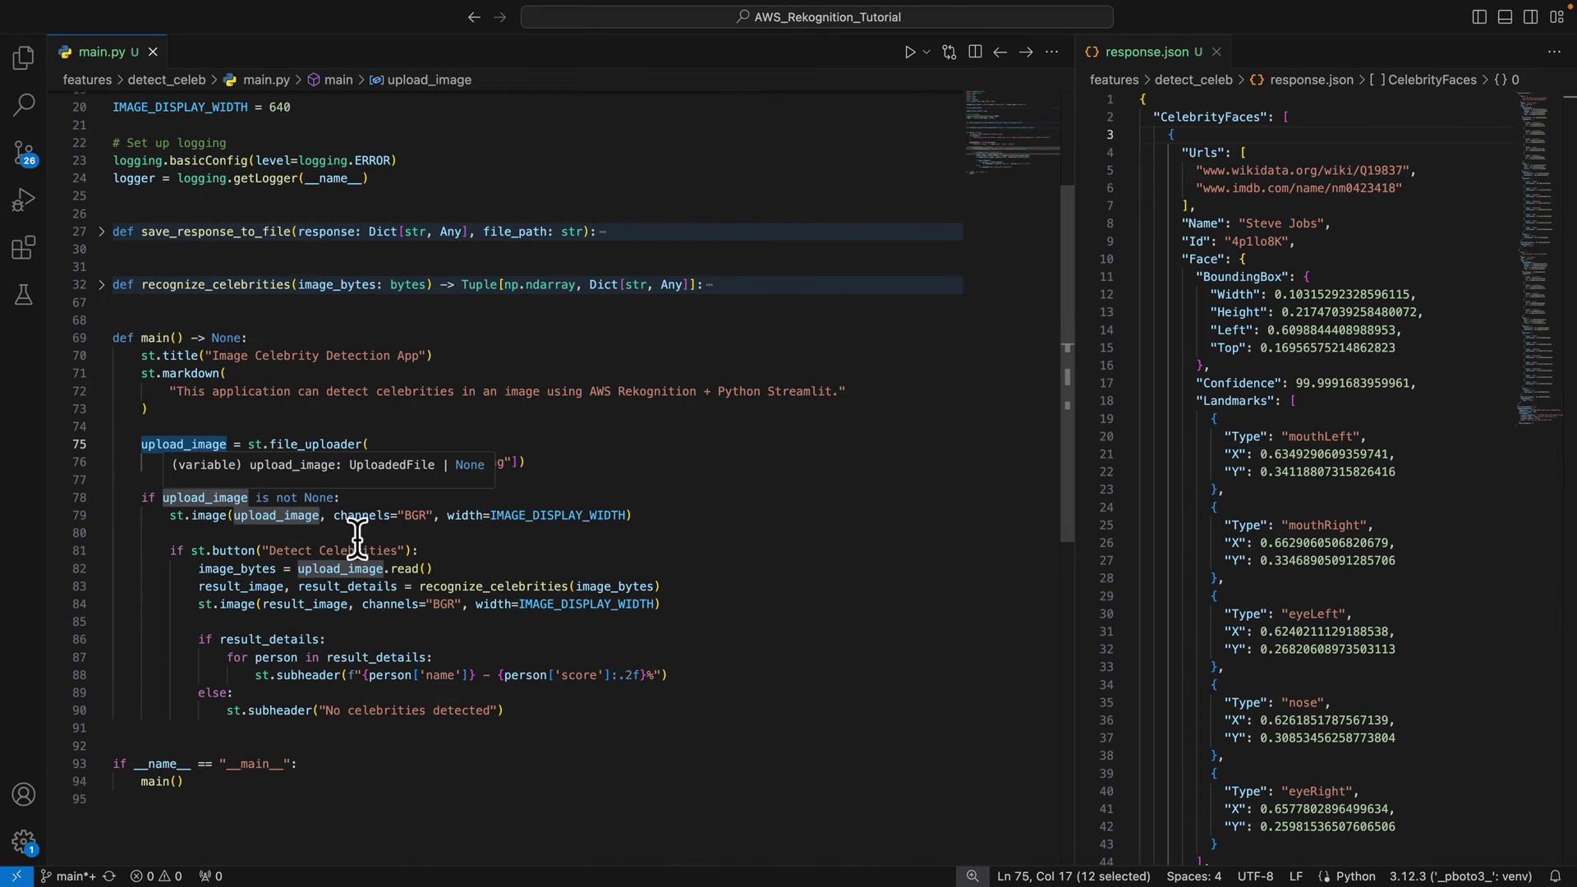
drag(633, 516, 169, 515)
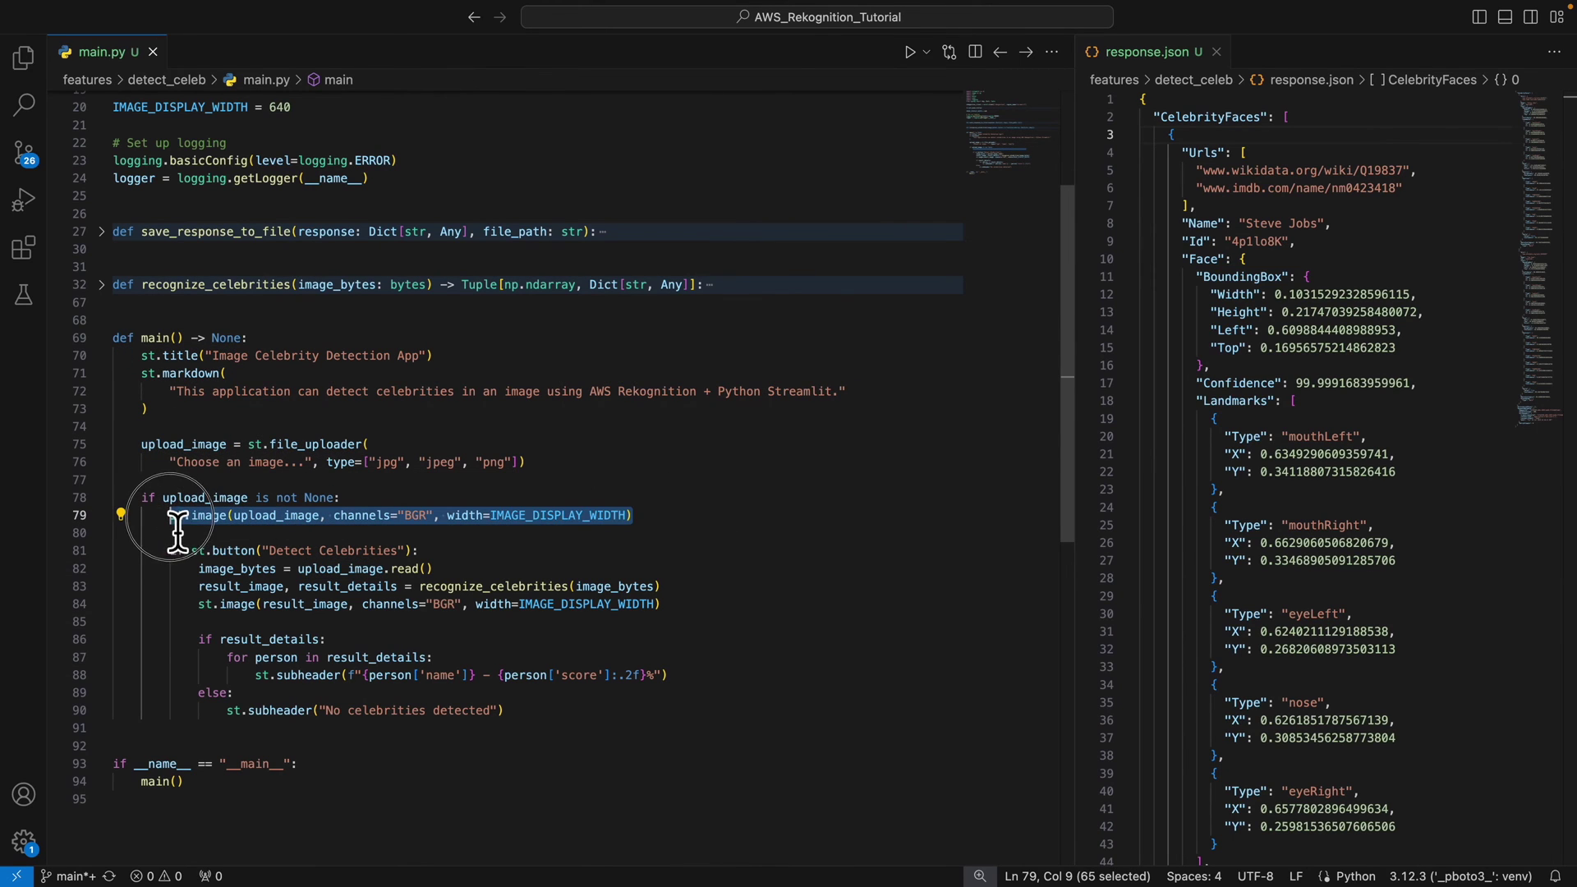
click(456, 550)
key(shift+Home)
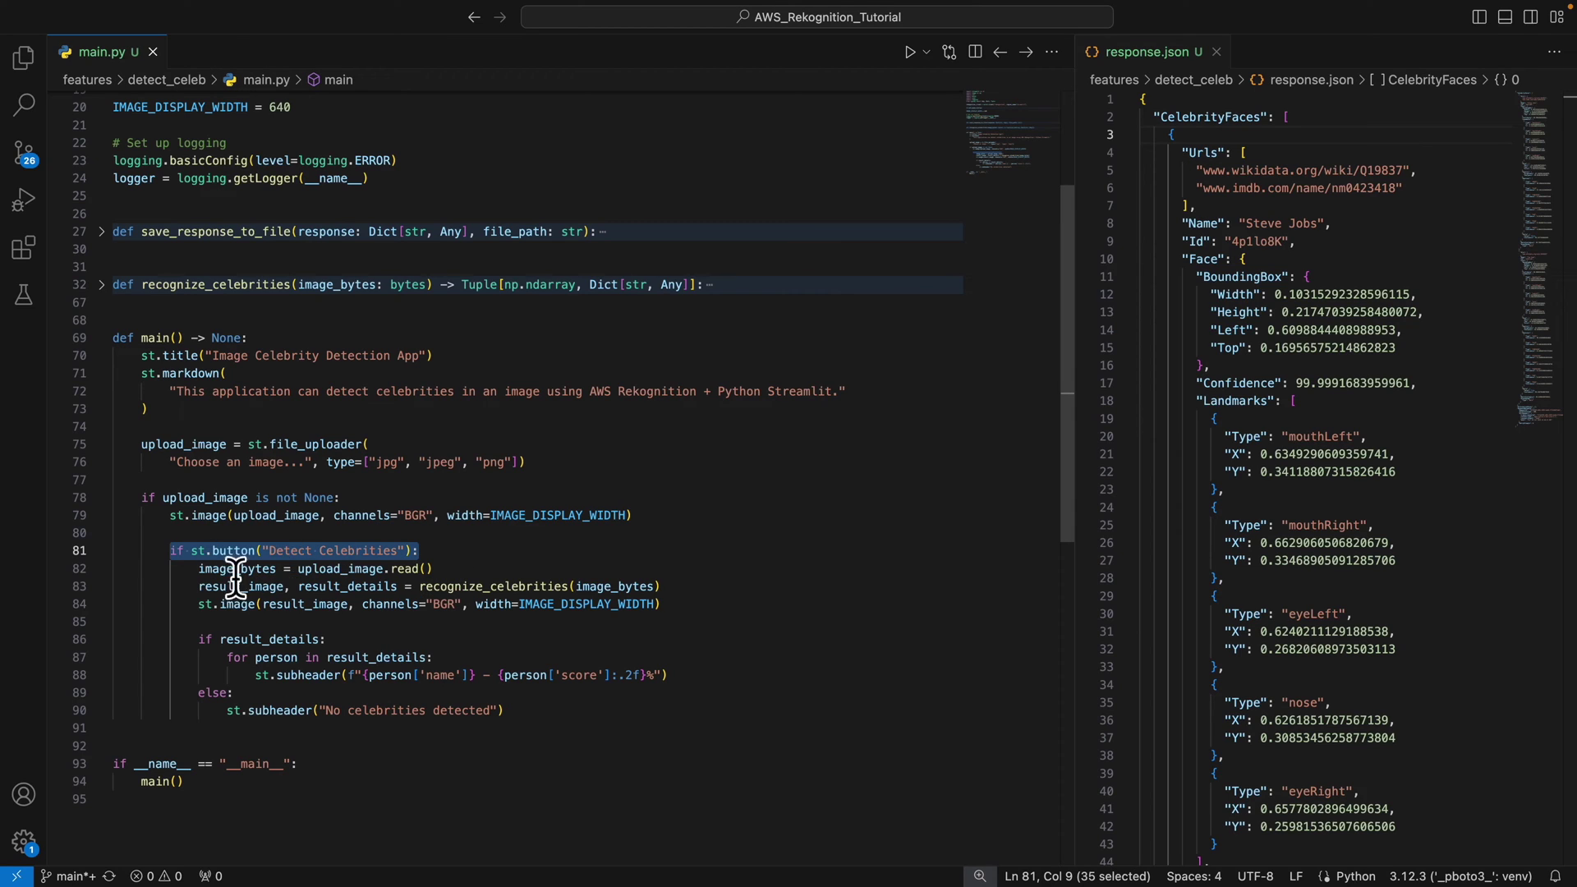
drag(236, 569, 563, 592)
click(562, 592)
double_click(562, 587)
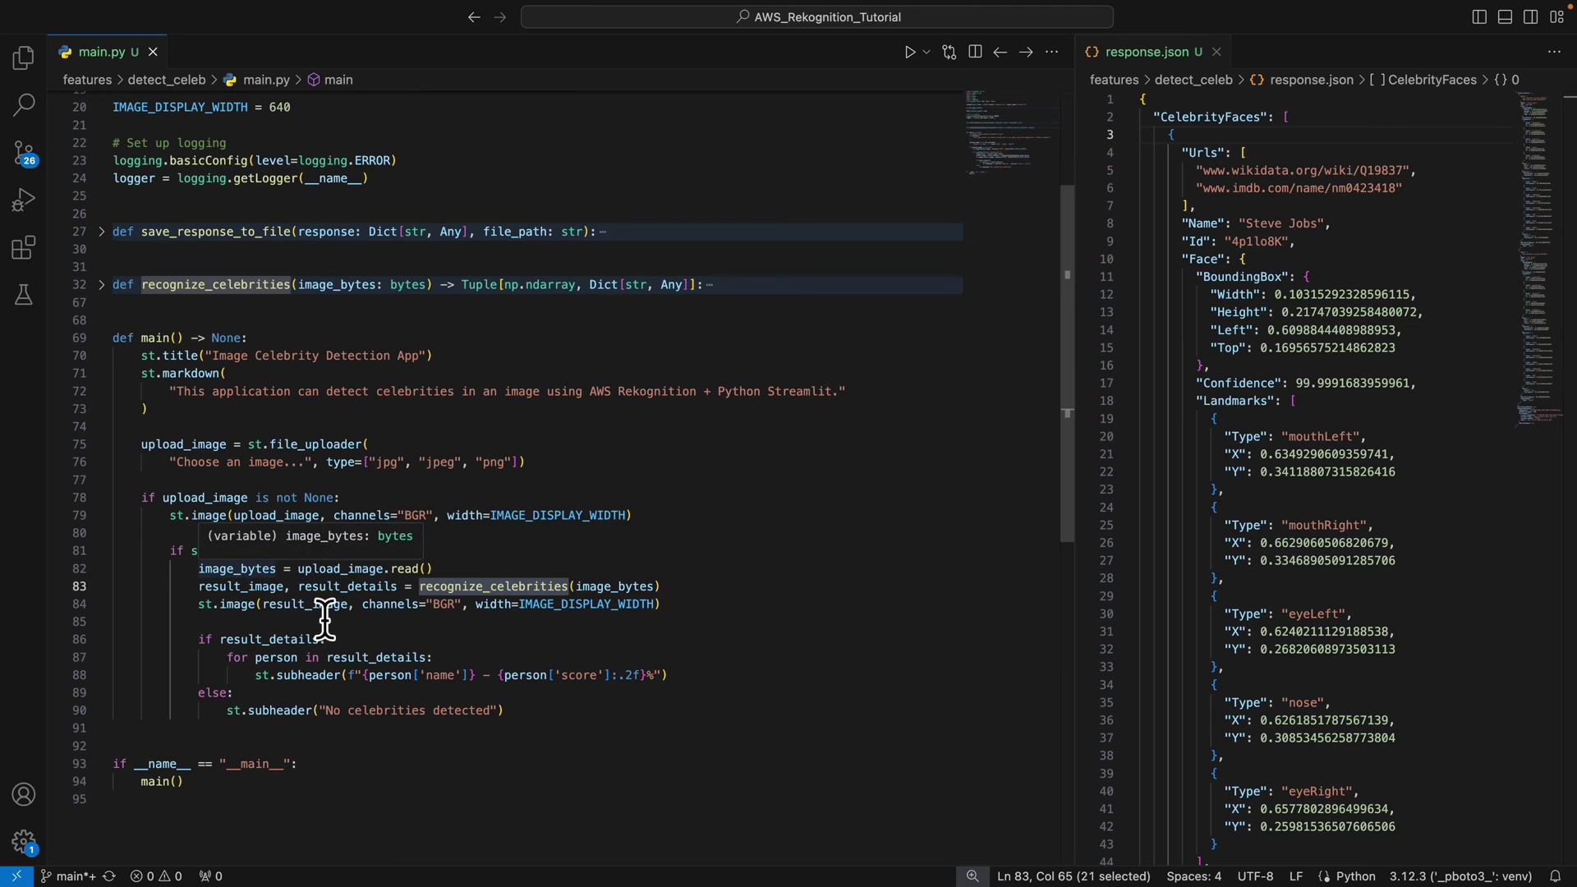
drag(199, 604, 663, 605)
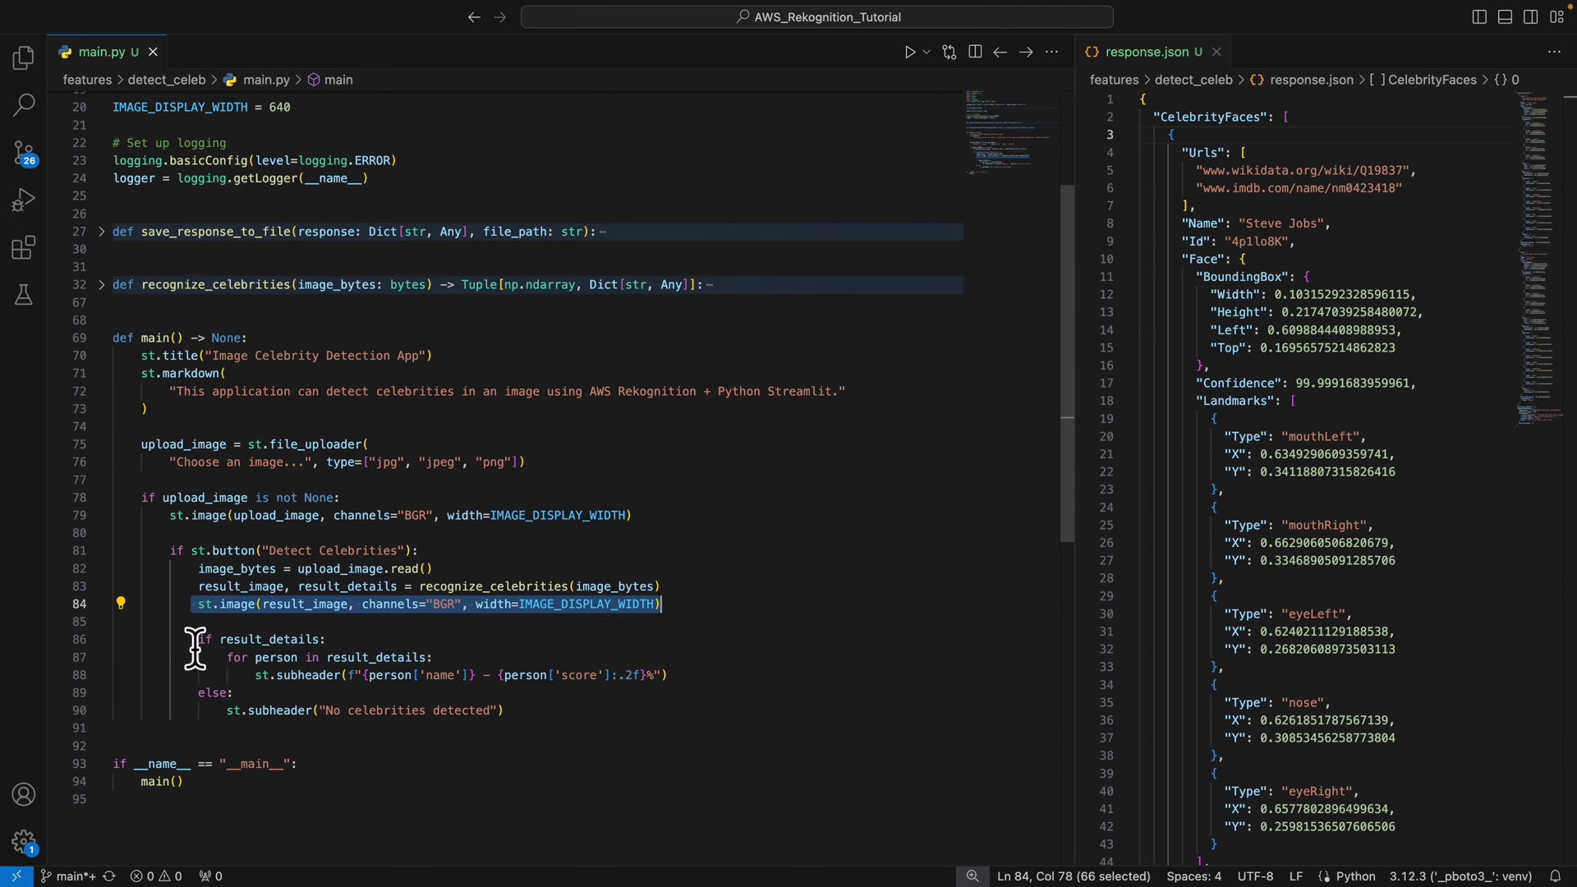
drag(197, 640, 724, 679)
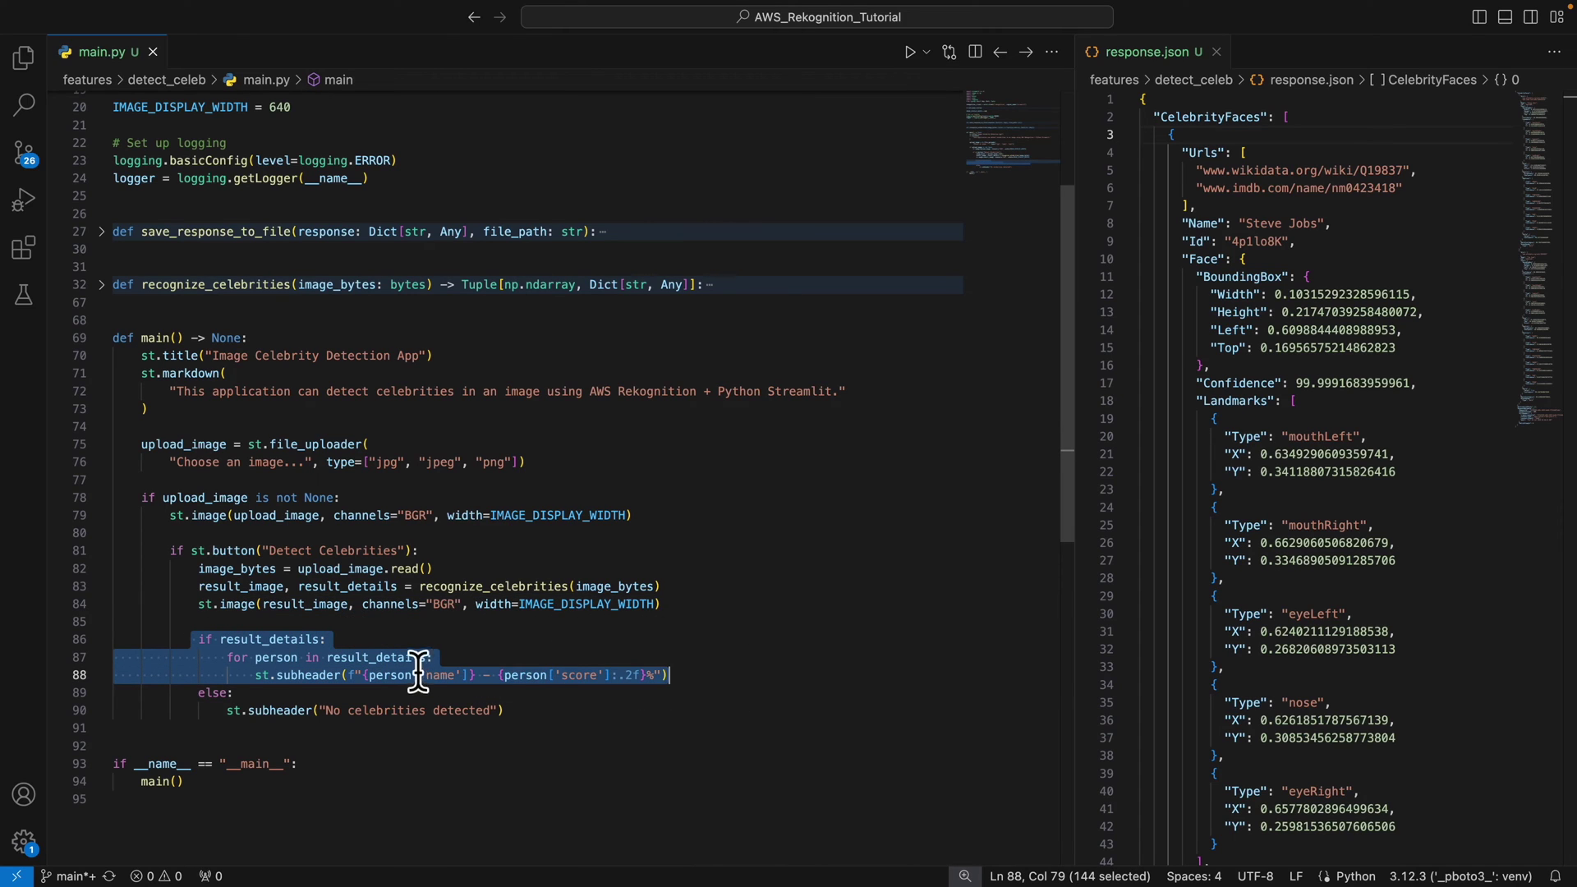
click(516, 698)
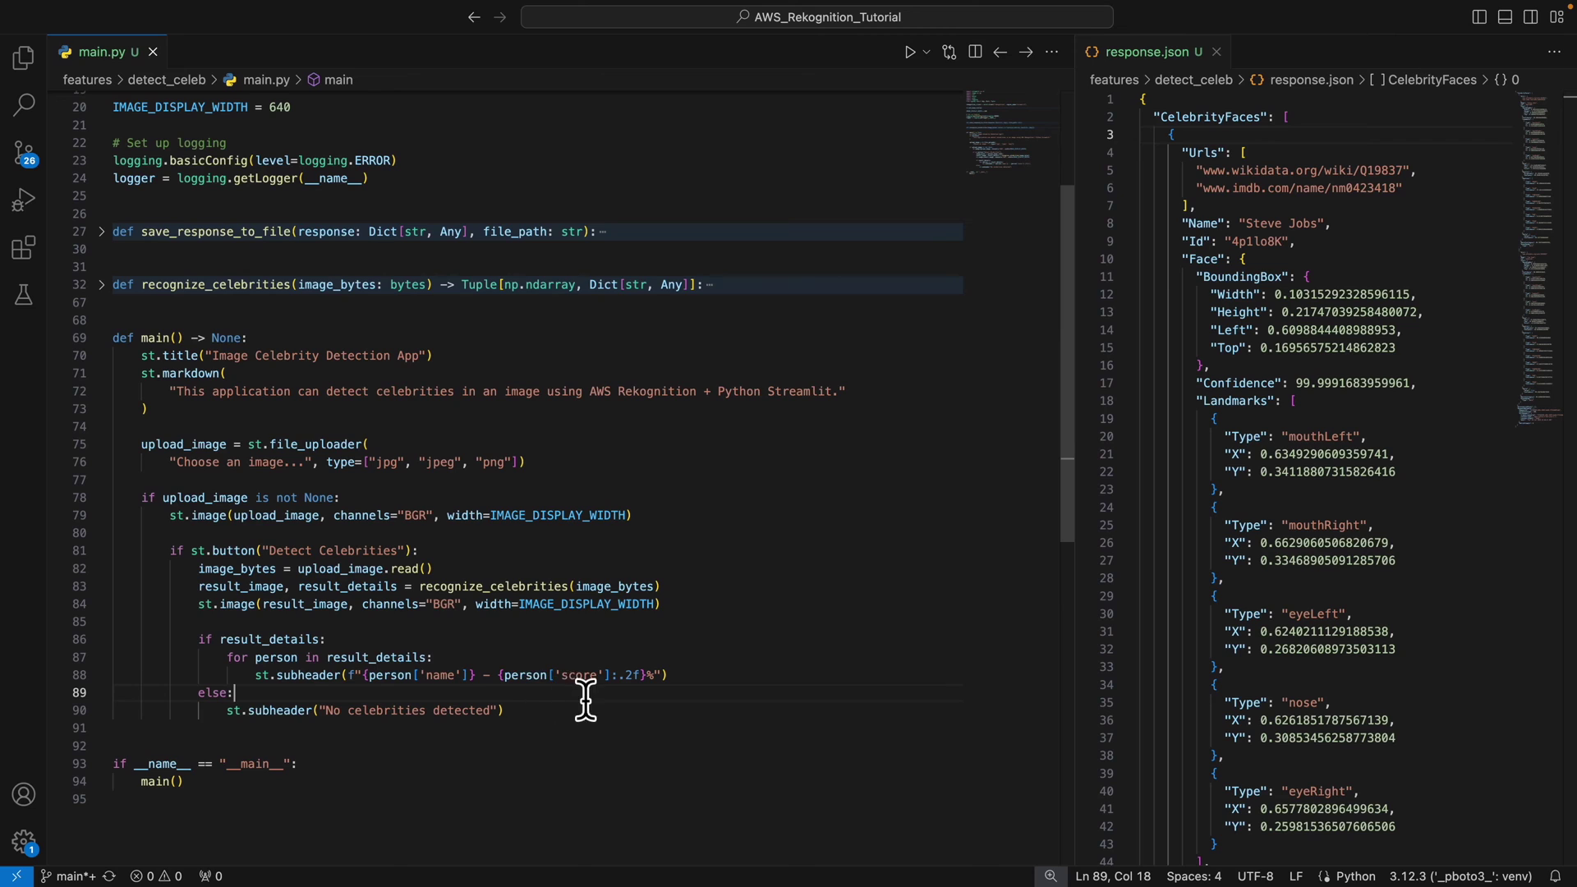
ctrl+click(493, 587)
- Unfold recognize_celebrities, highlight its key calls, and widen response.json to show BoundingBox
click(617, 361)
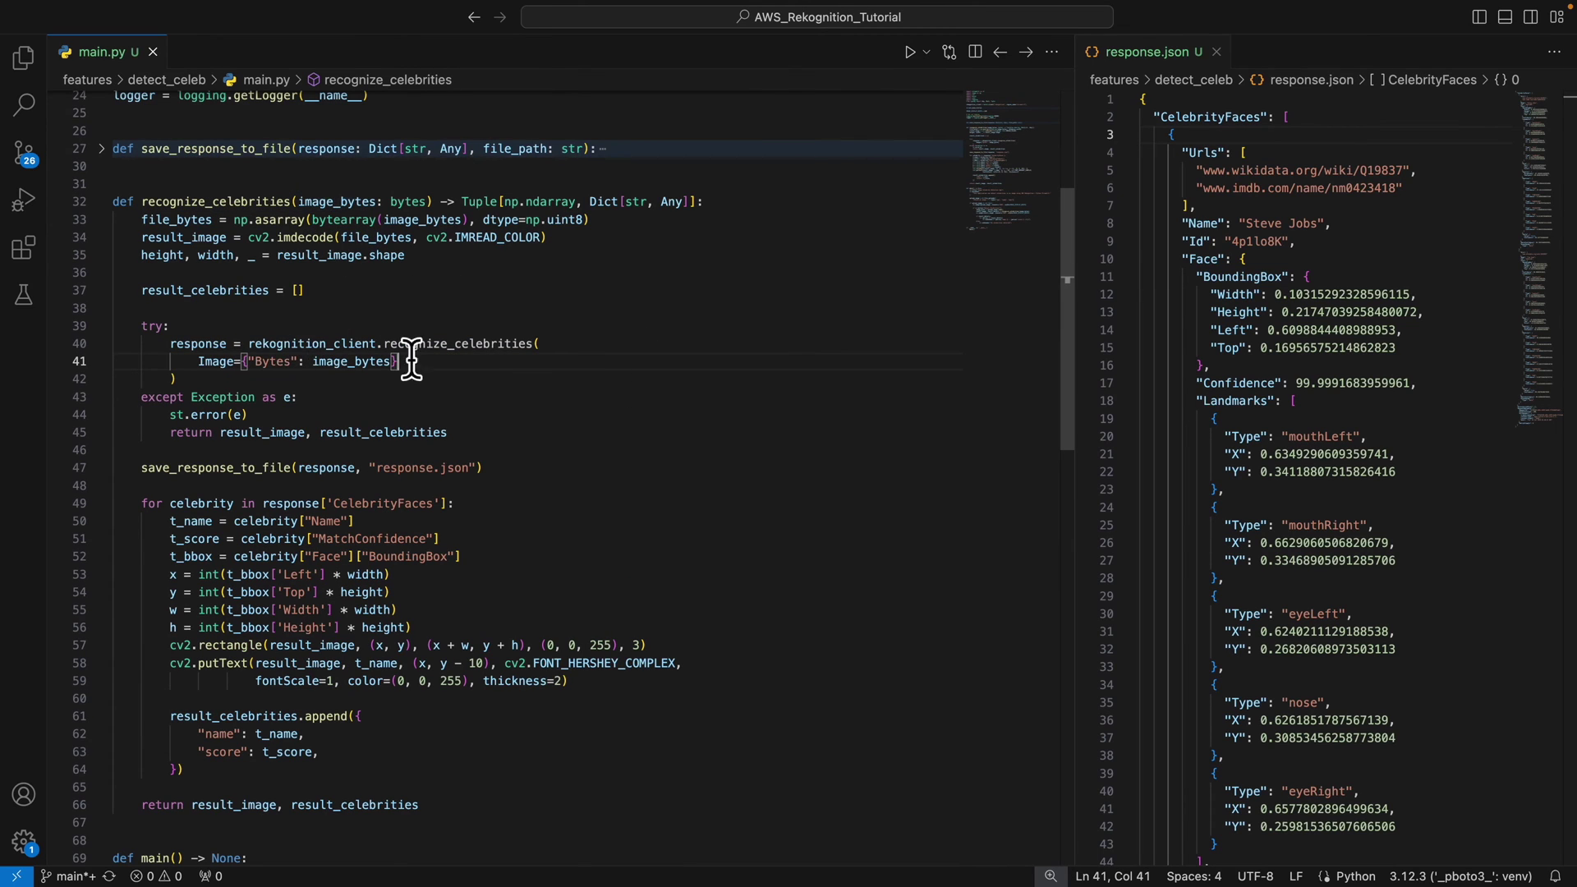
double_click(441, 343)
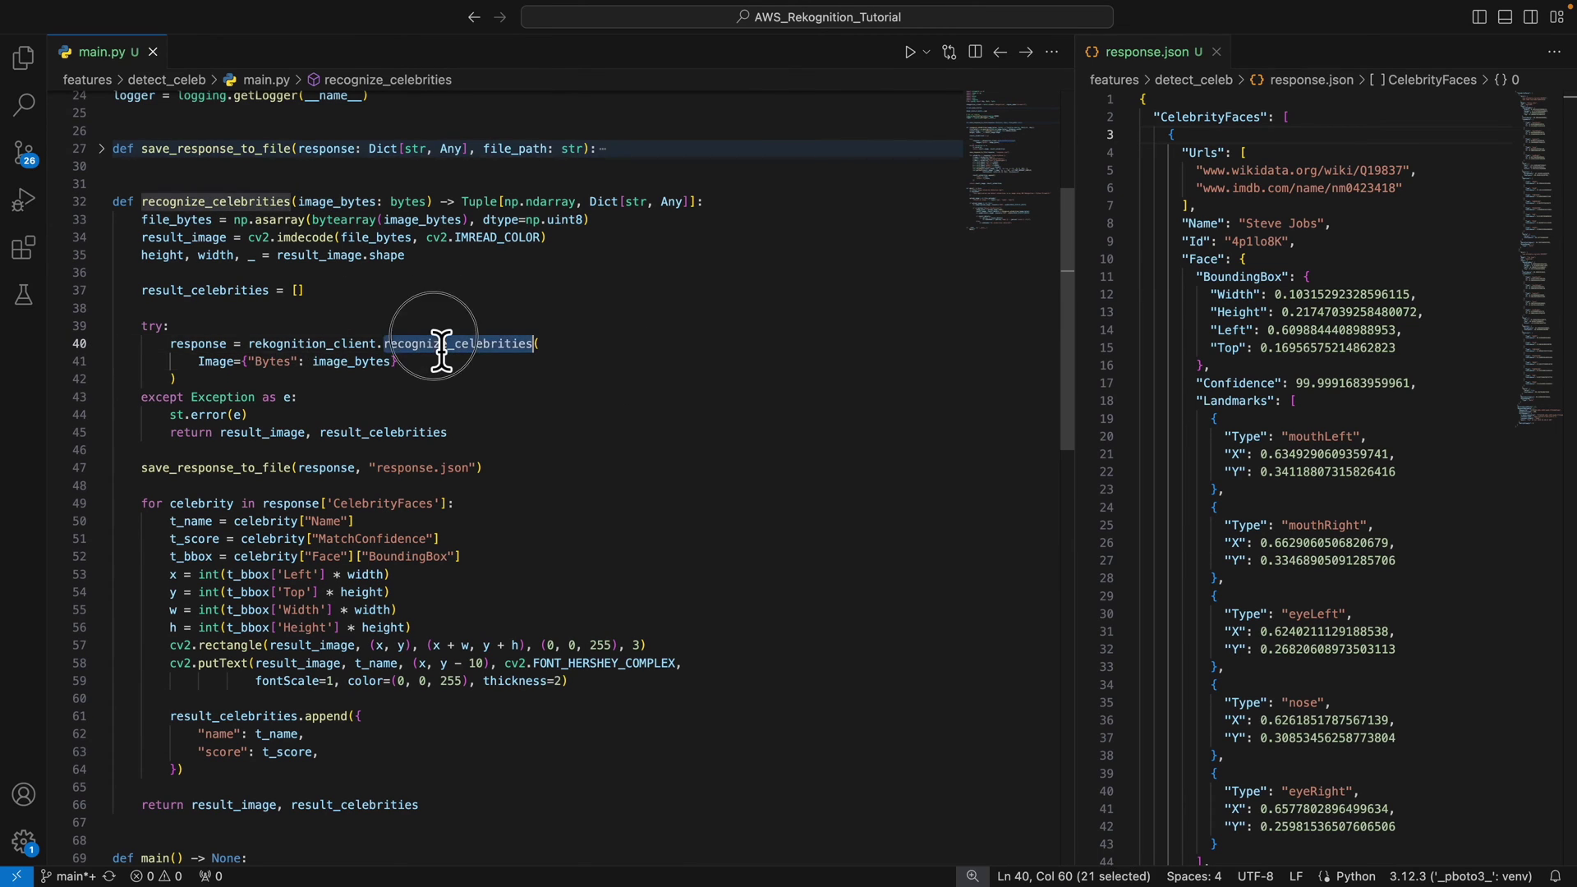
double_click(200, 344)
scroll(253, 384, down, 1)
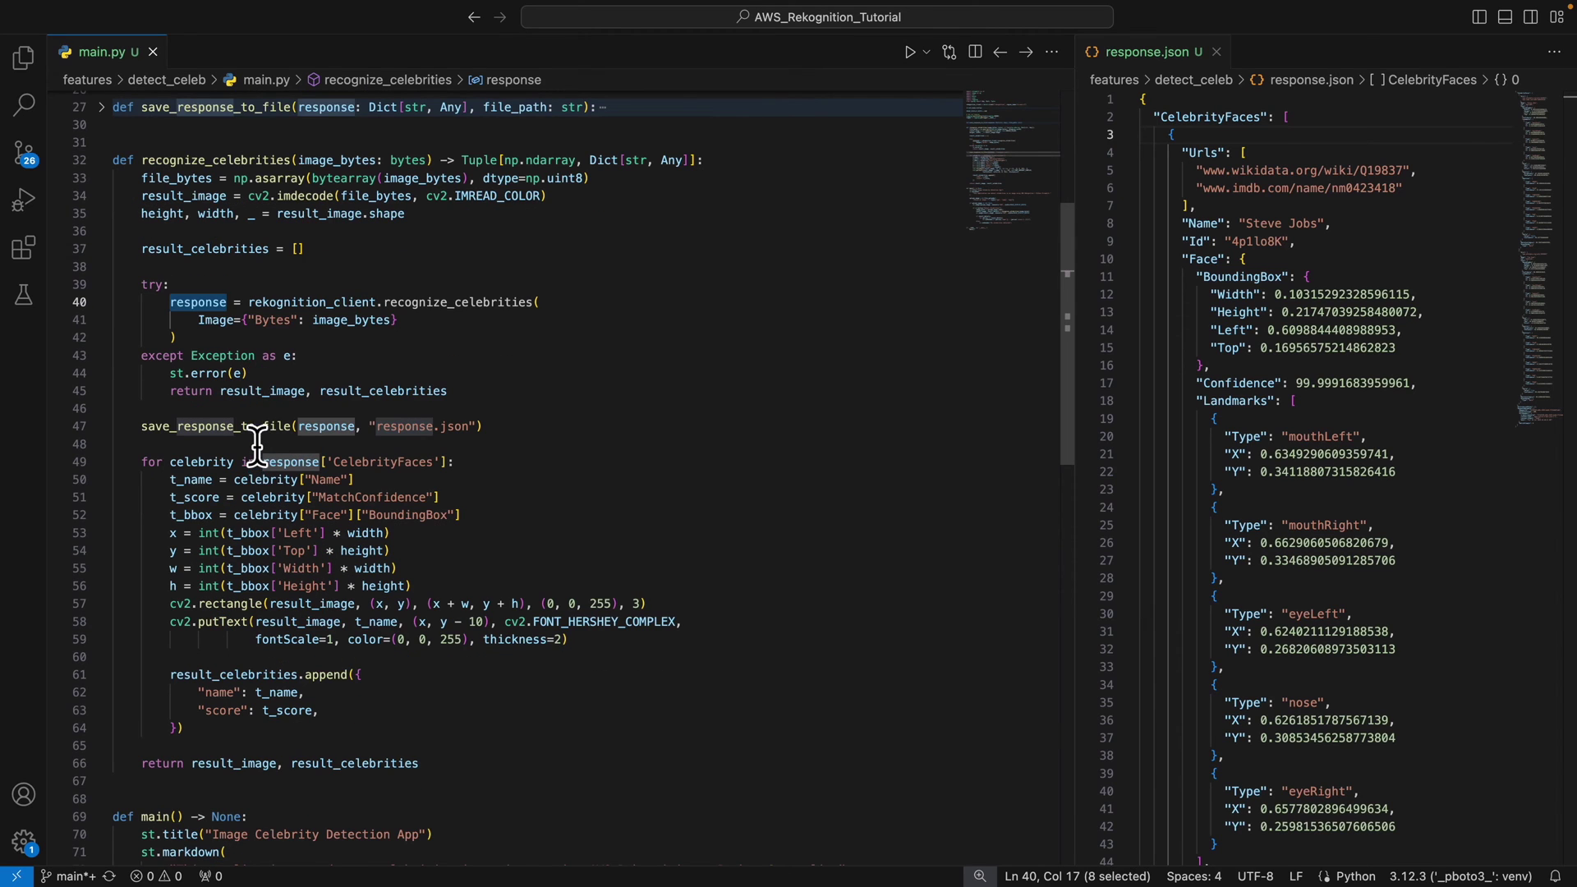
double_click(252, 427)
drag(1071, 341, 750, 351)
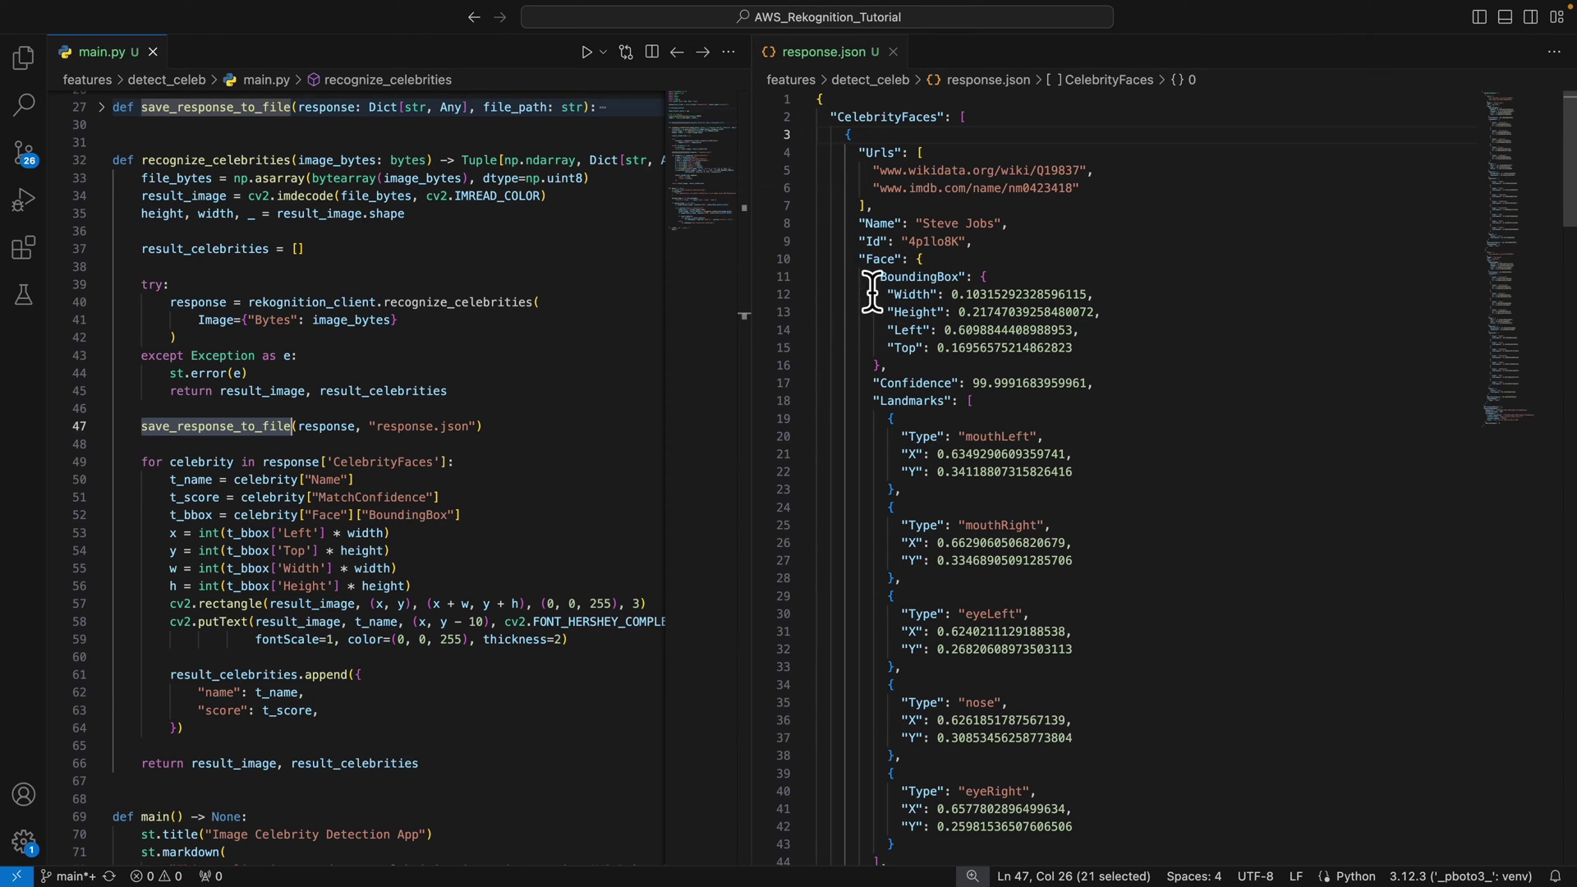
drag(873, 278, 888, 366)
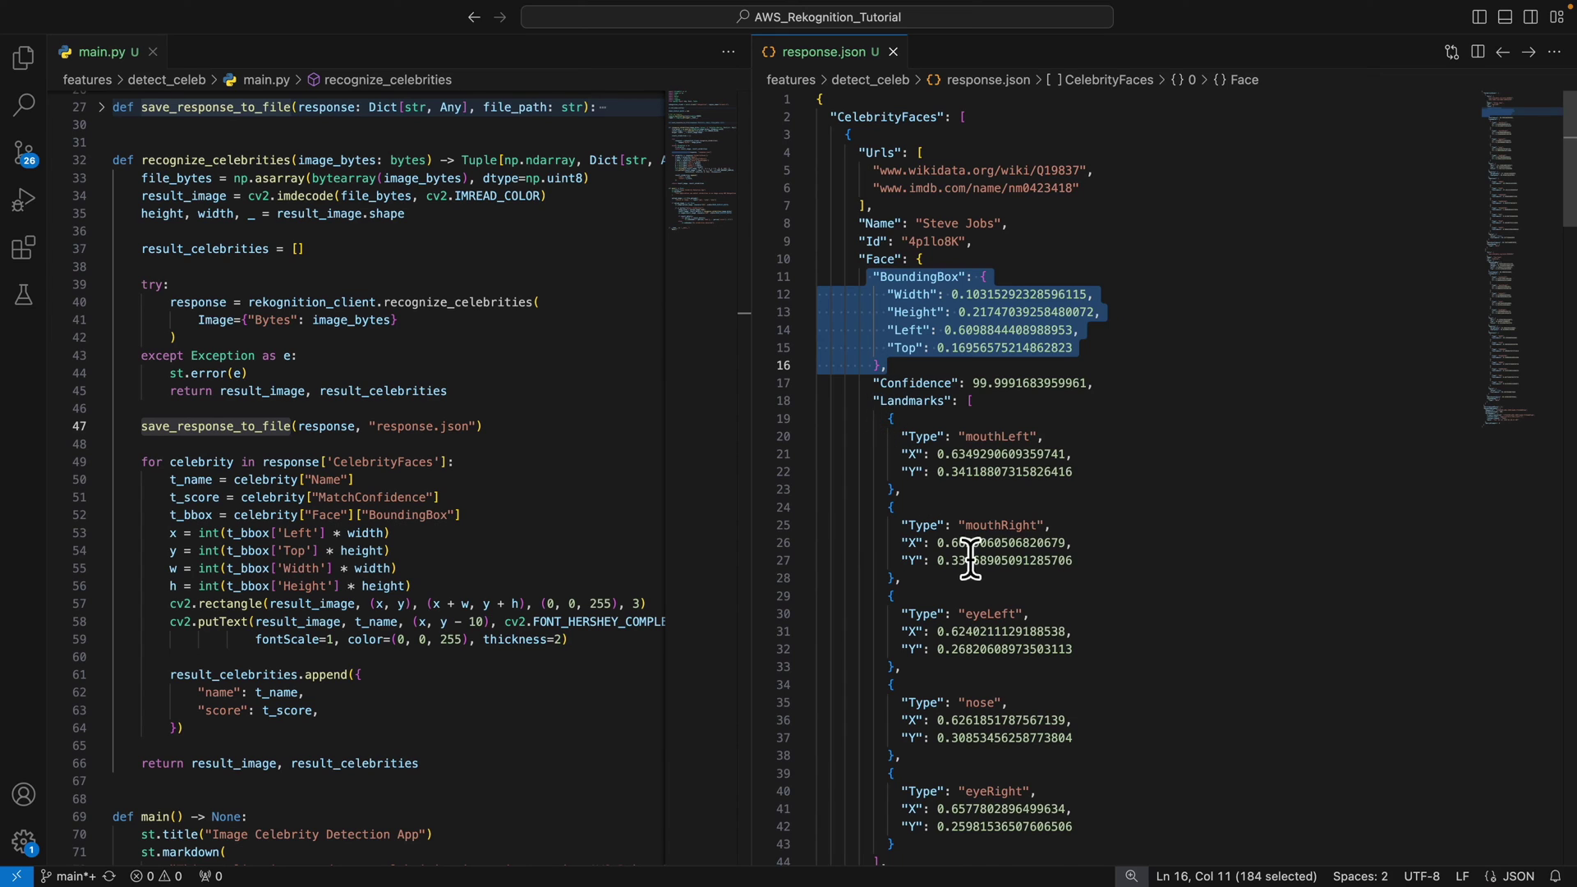
- Fold the Face block and CelebrityFaces list, noting the MatchConfidence line
key(ctrl+shift+bracketleft)
drag(1158, 295, 744, 297)
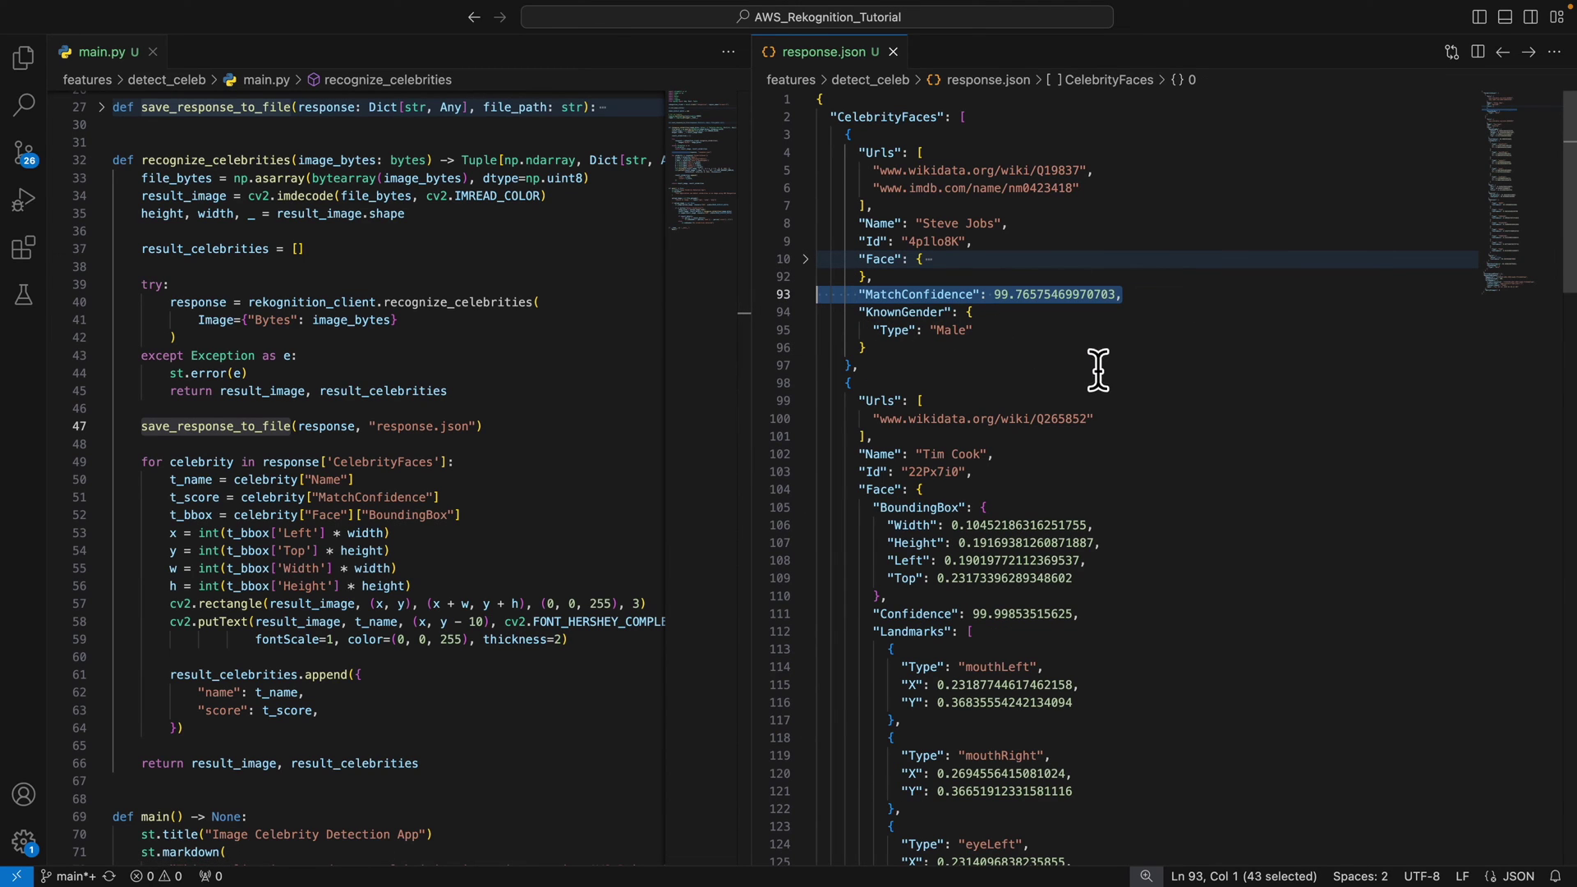
key(ctrl+shift+bracketleft)
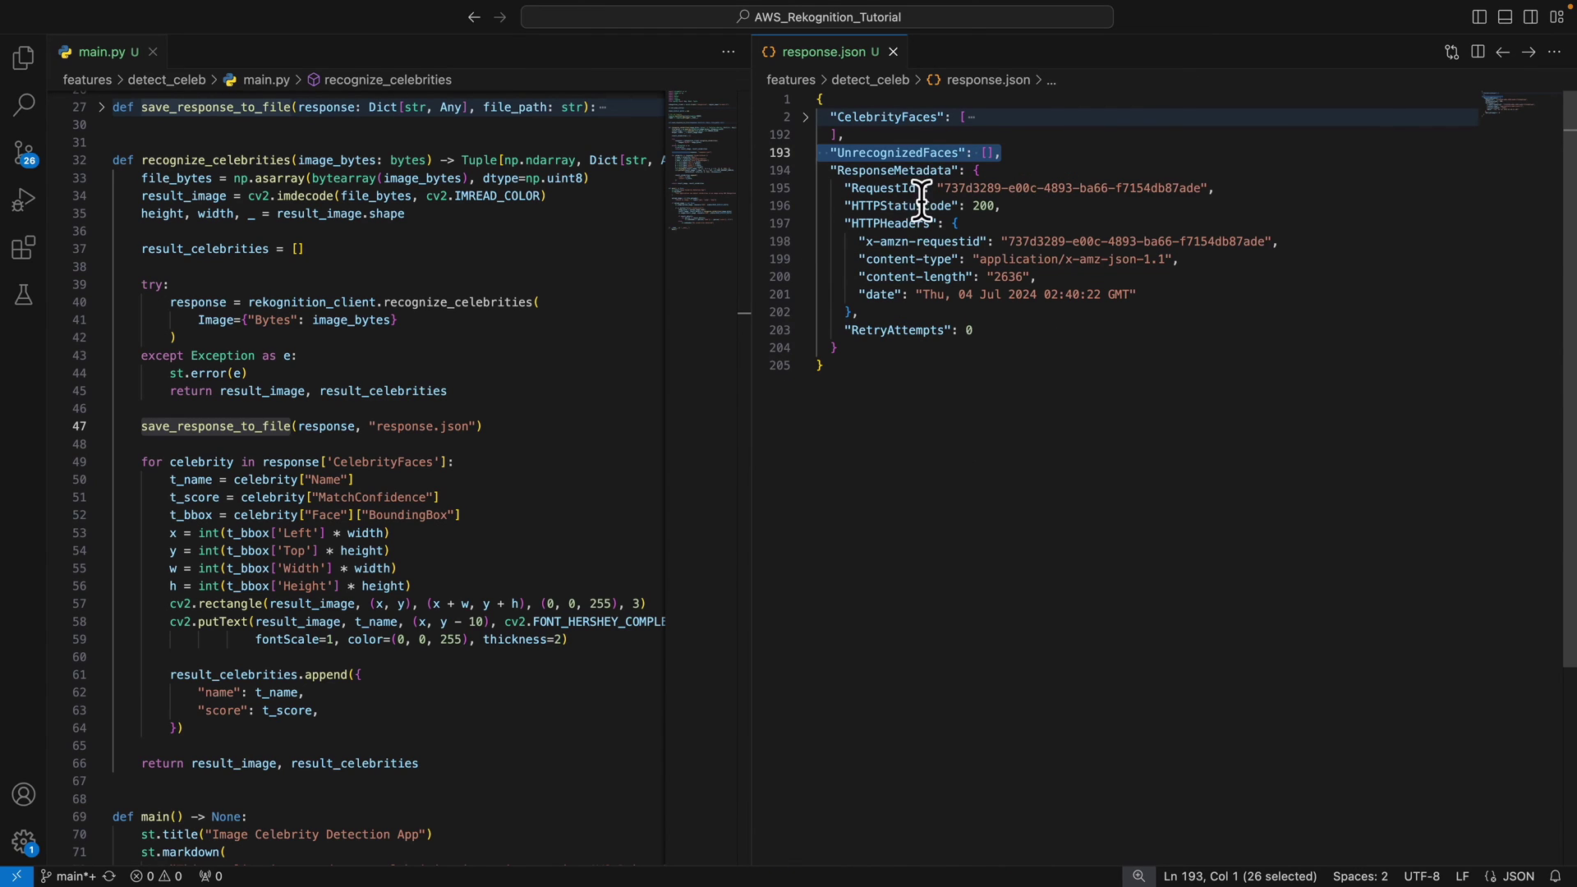
- Highlight UnrecognizedFaces, close response.json, and highlight main.py's CelebrityFaces loop
double_click(931, 155)
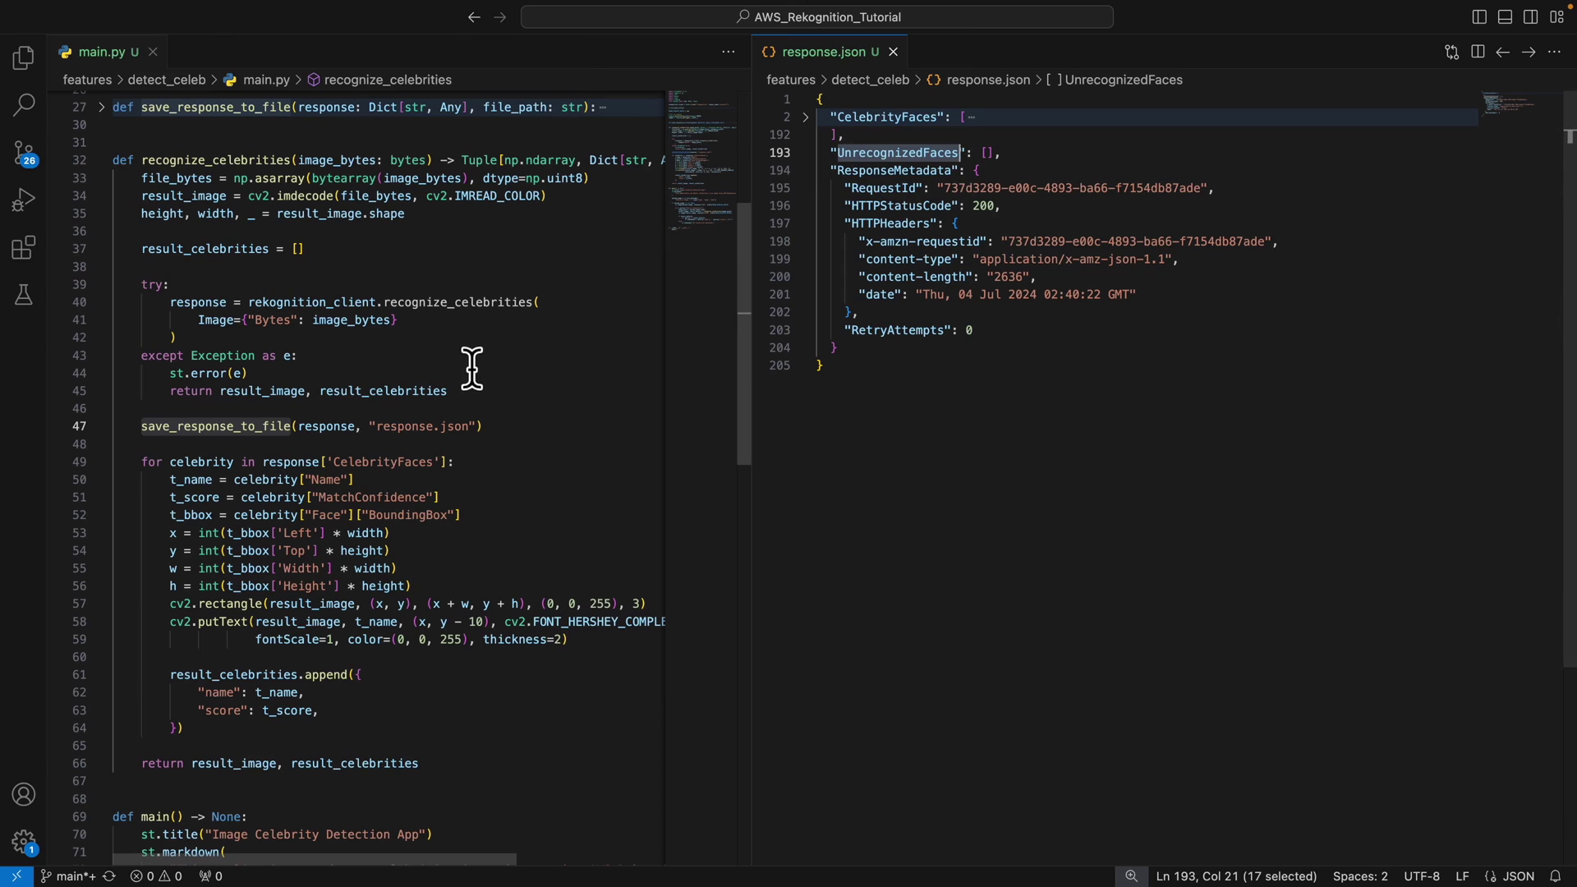
key(super+w)
drag(654, 296, 50, 308)
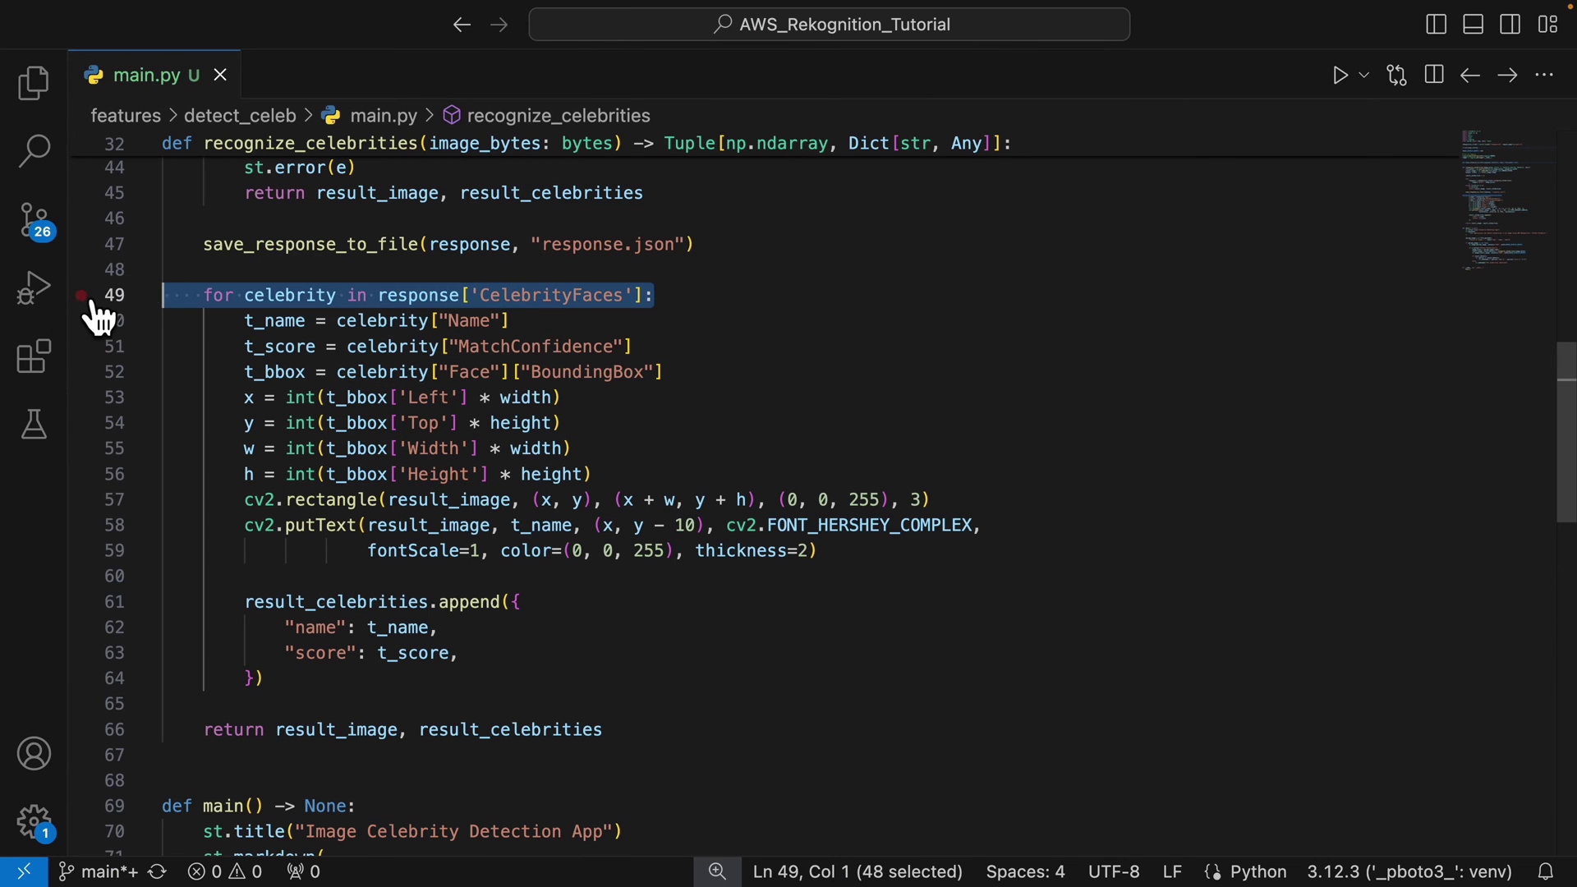
double_click(291, 300)
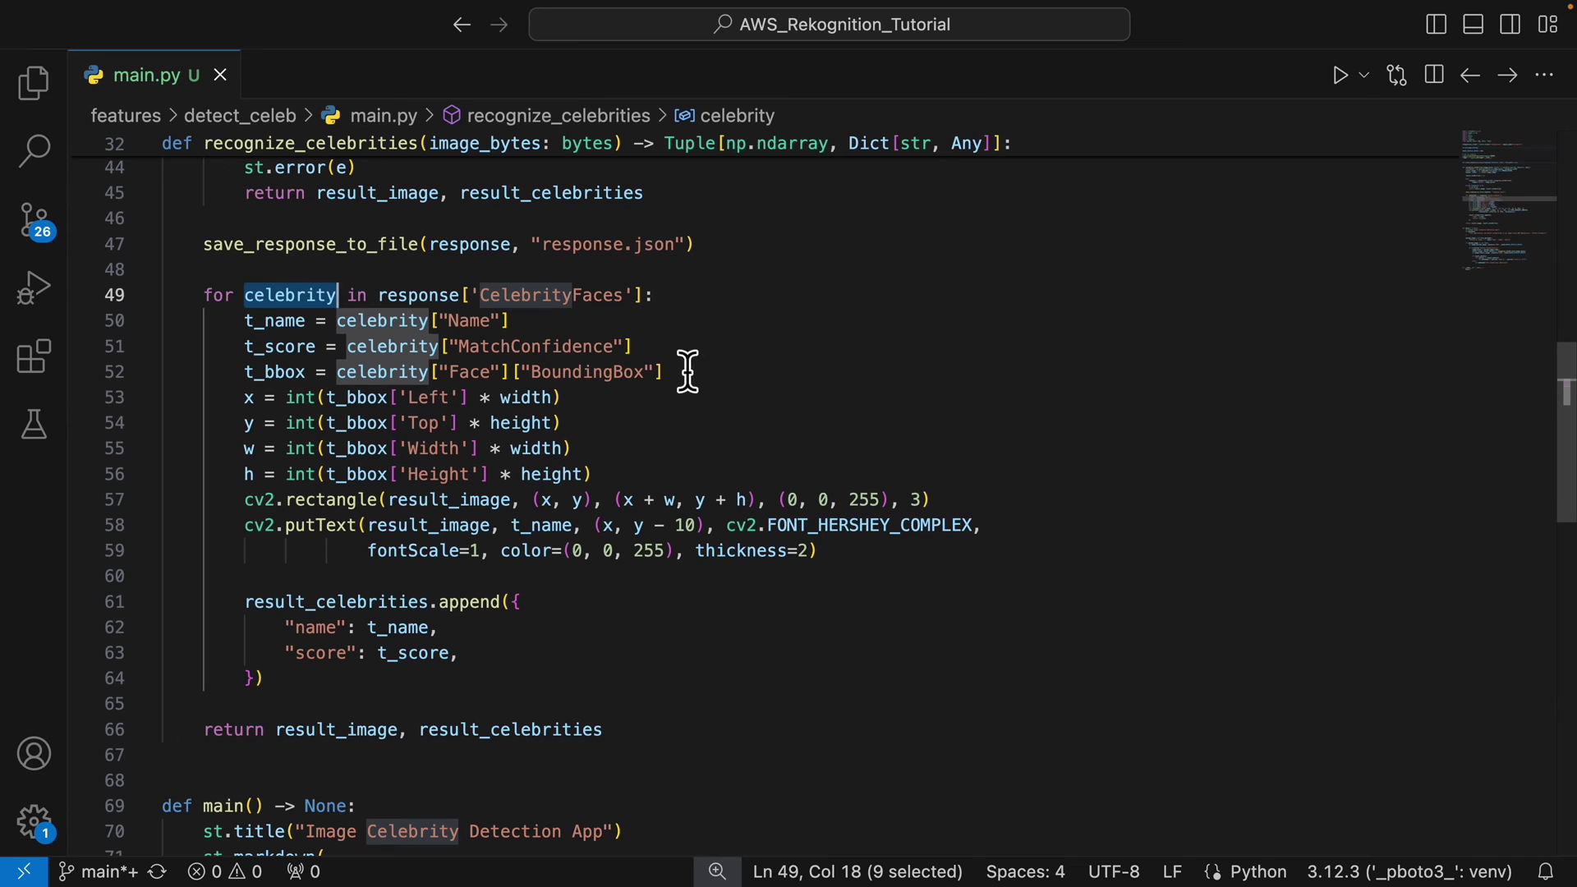
double_click(555, 349)
drag(736, 376, 242, 376)
drag(850, 561, 93, 503)
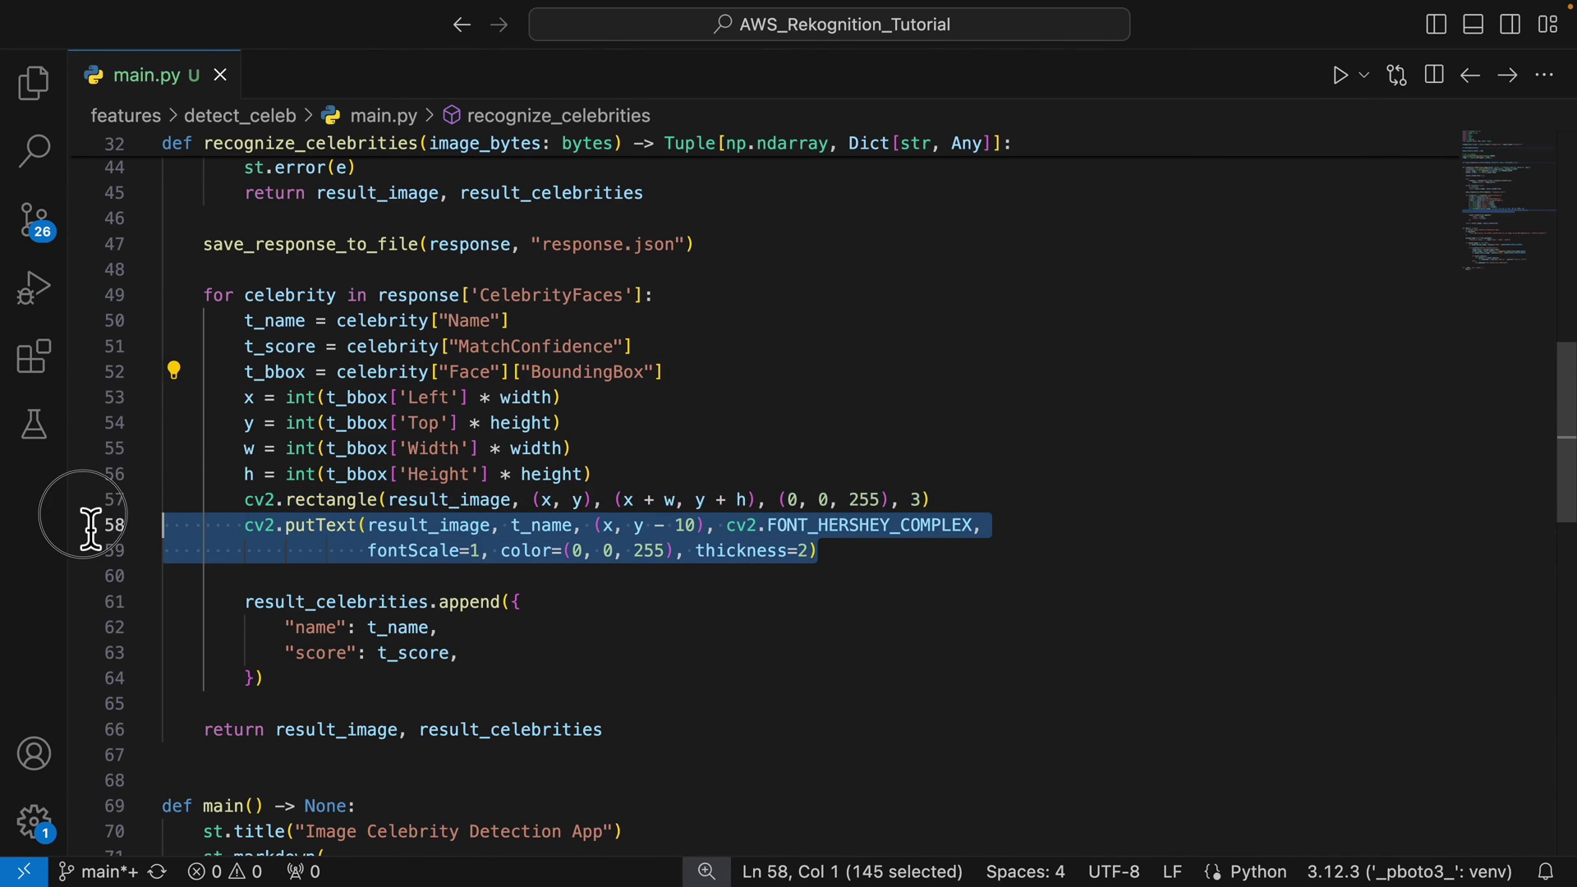
drag(246, 601, 325, 682)
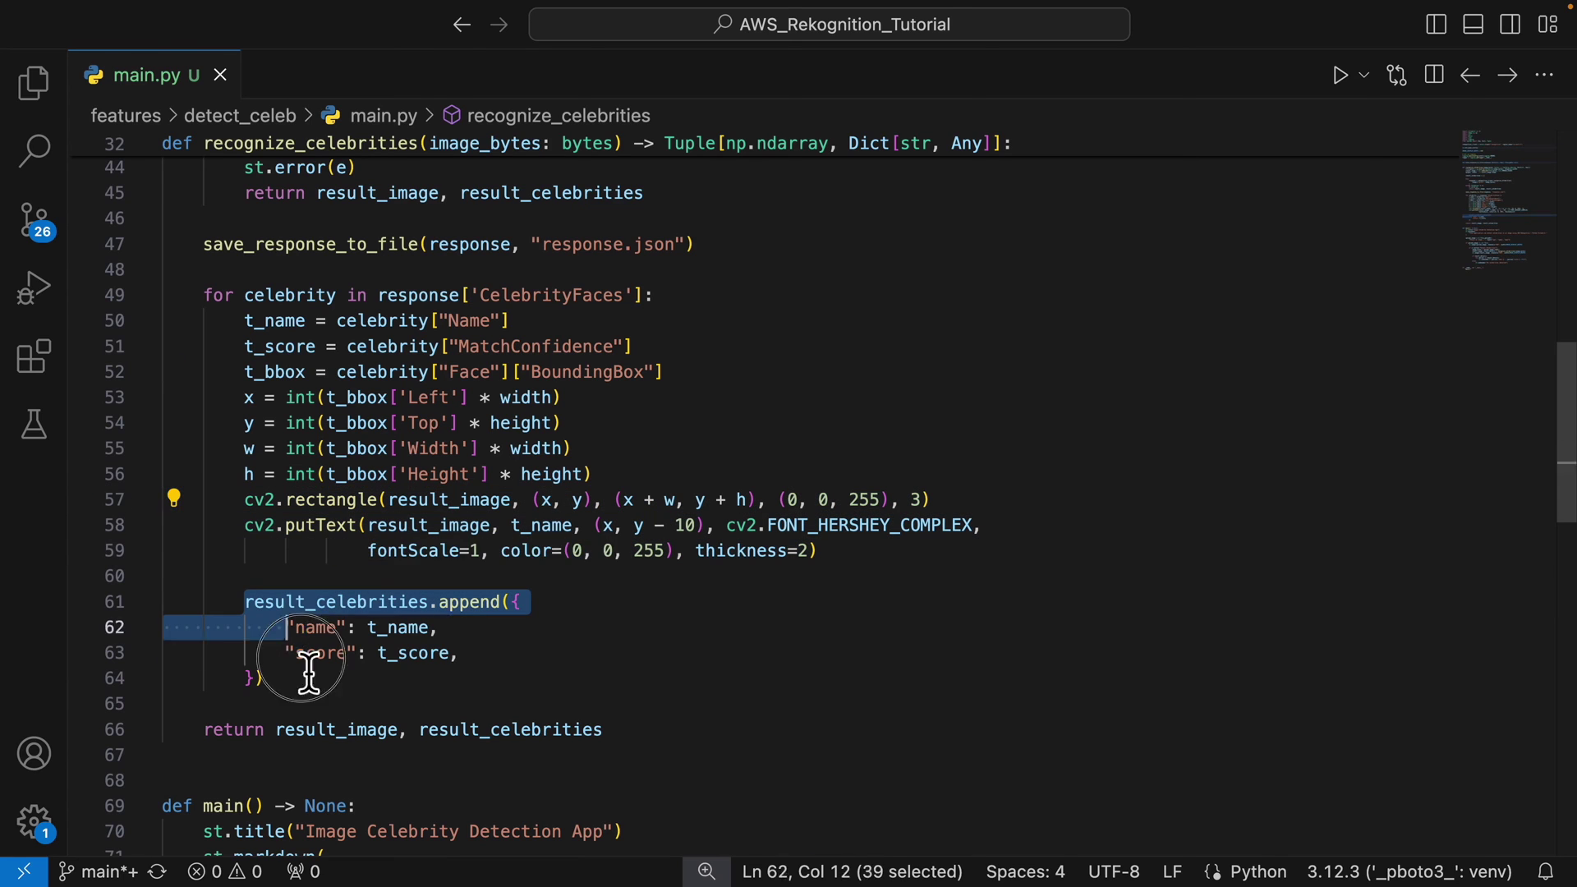
double_click(322, 733)
double_click(488, 733)
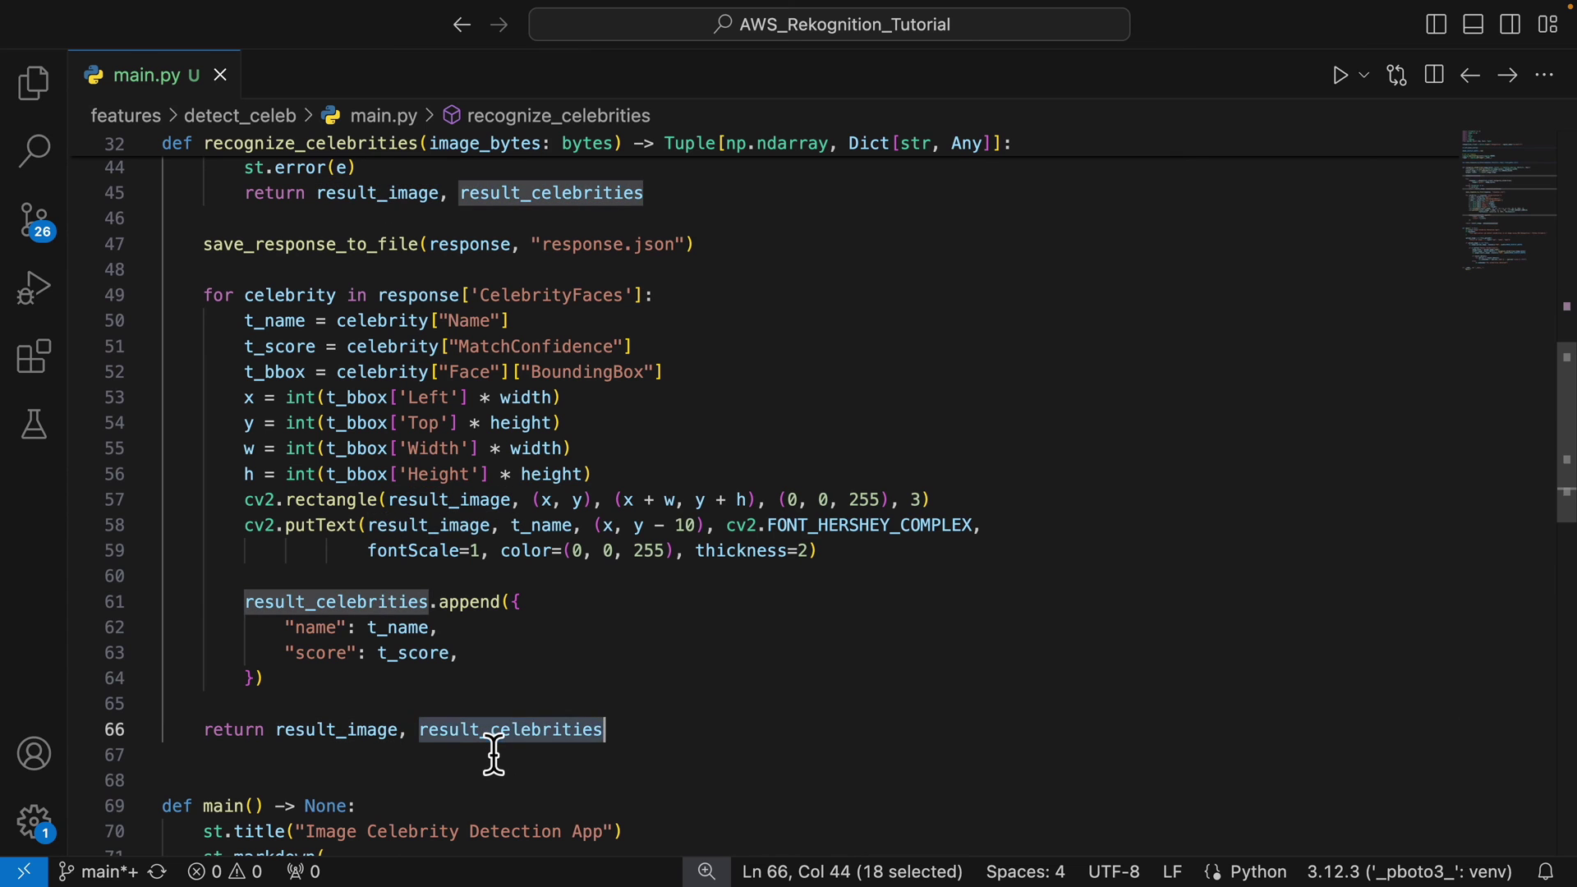